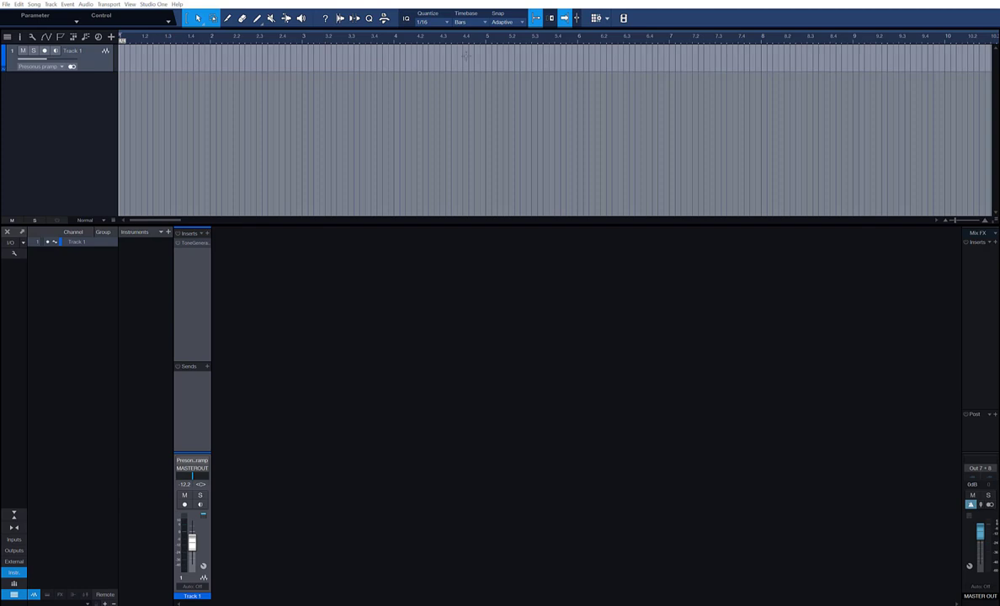
Open the Tone Generator on Track 1 and activate it briefly to observe the signal reaching the master output.
left_click(192, 243)
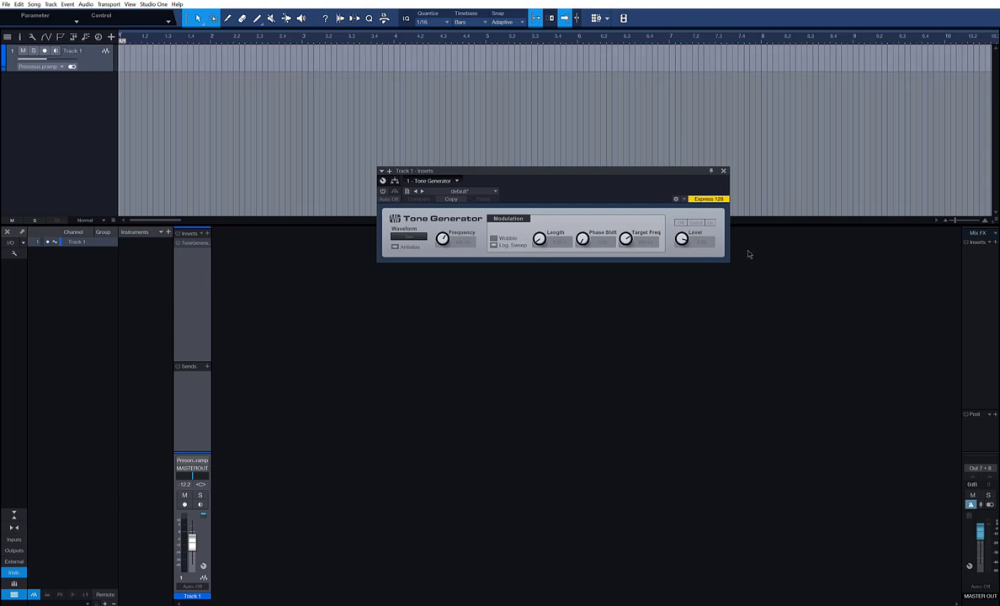
left_click(382, 192)
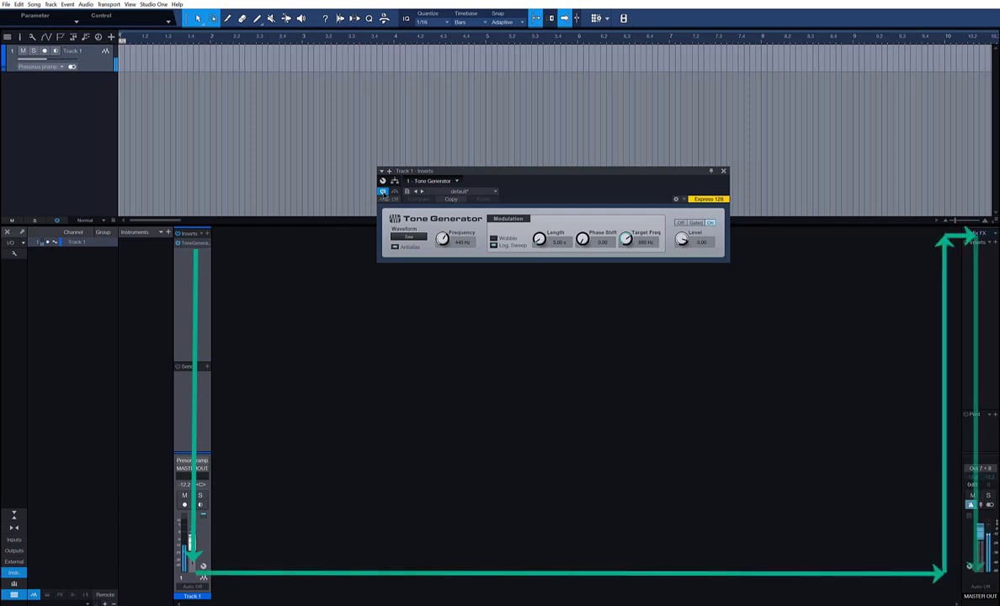
left_click(382, 191)
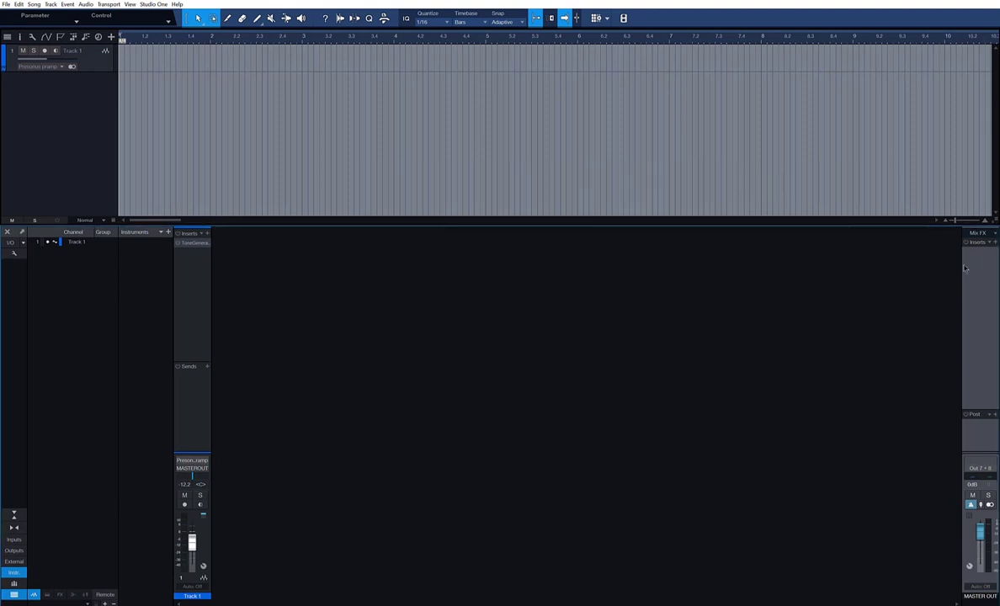
Make two complete duplicates of Track 1, including its Tone Generator insert, for three tracks in all.
left_click(179, 287)
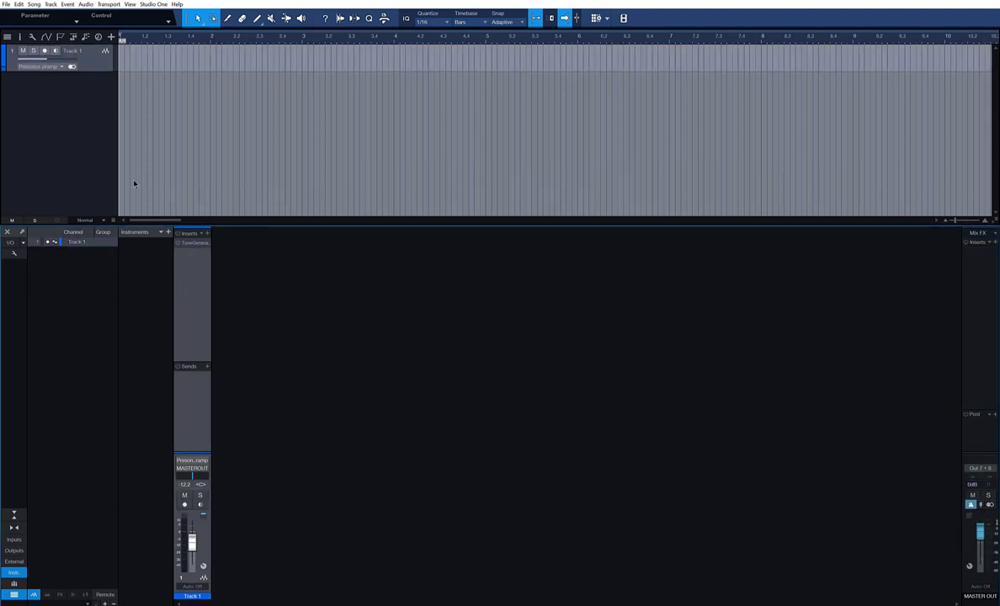
right_click(88, 57)
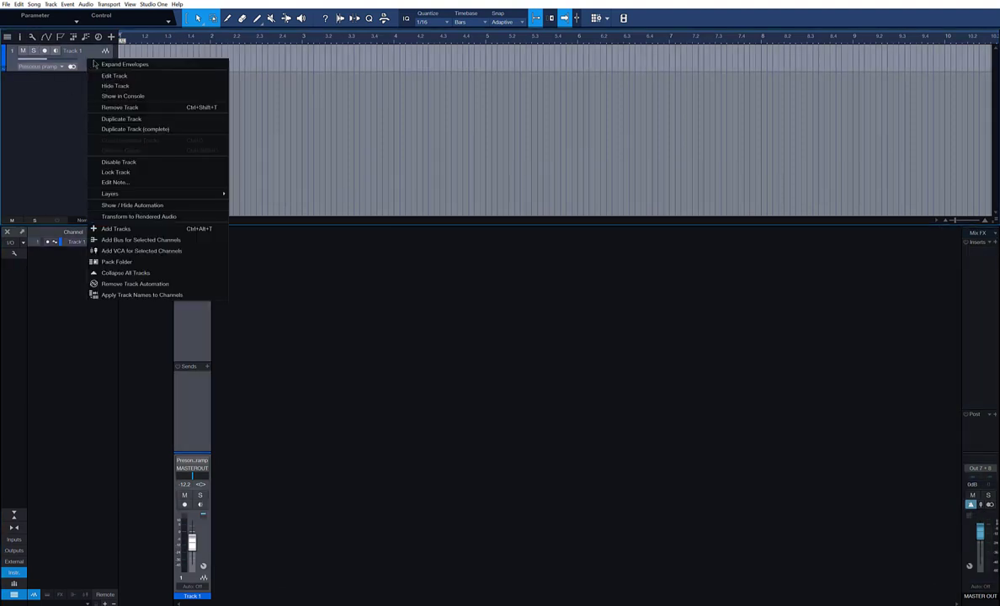
left_click(157, 130)
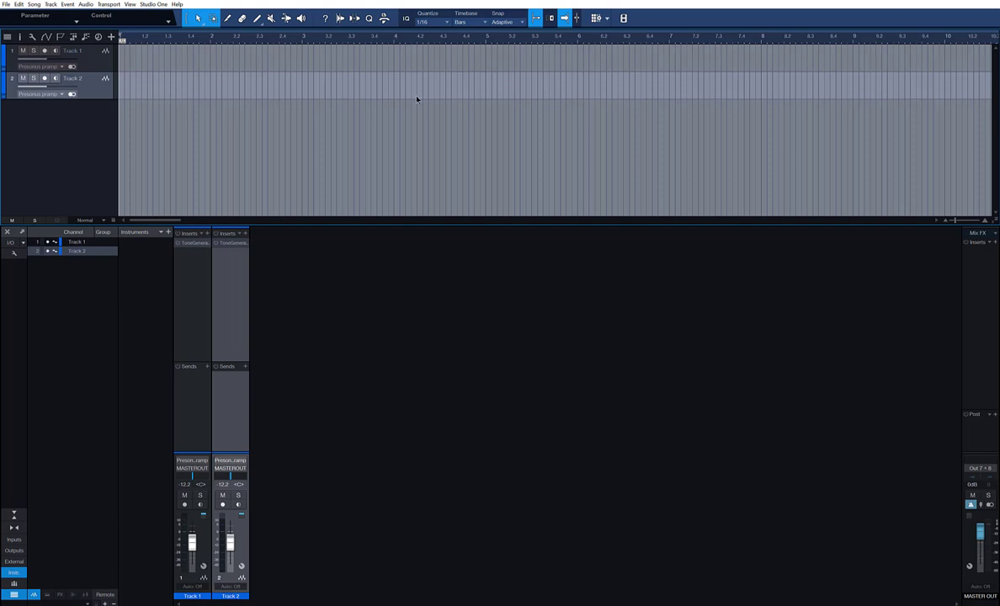
right_click(95, 85)
left_click(158, 146)
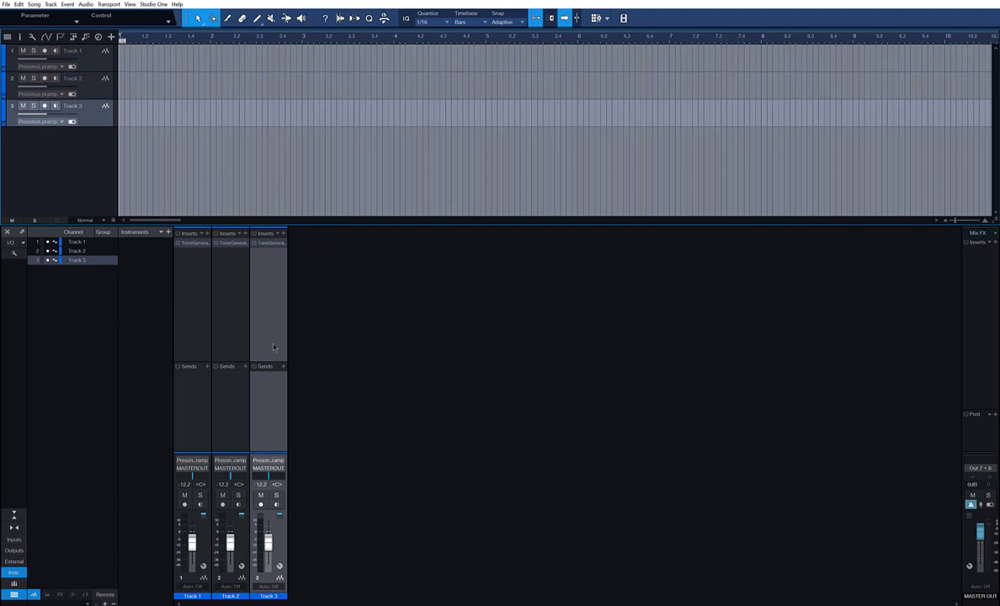
Set the waveform of Track 2's Tone Generator to Rectangle, sound it briefly, and close the plug-in window.
left_click(194, 307)
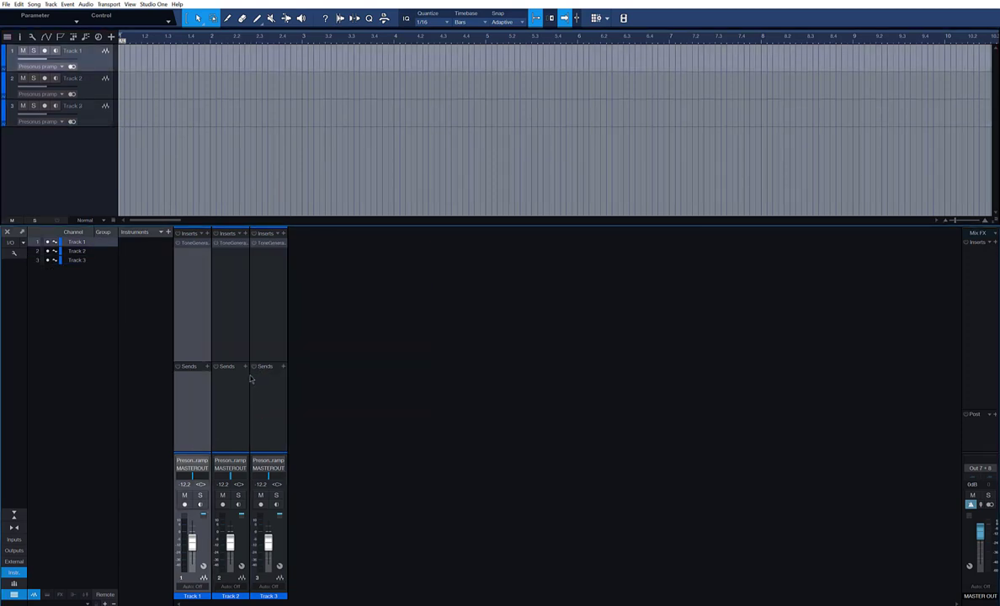
left_click(215, 233)
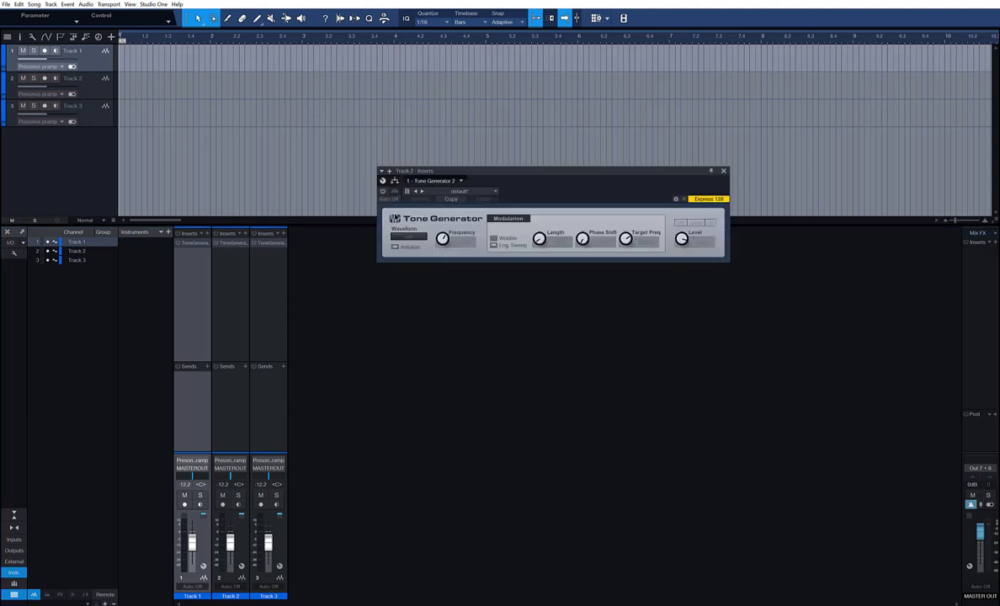
left_click(407, 237)
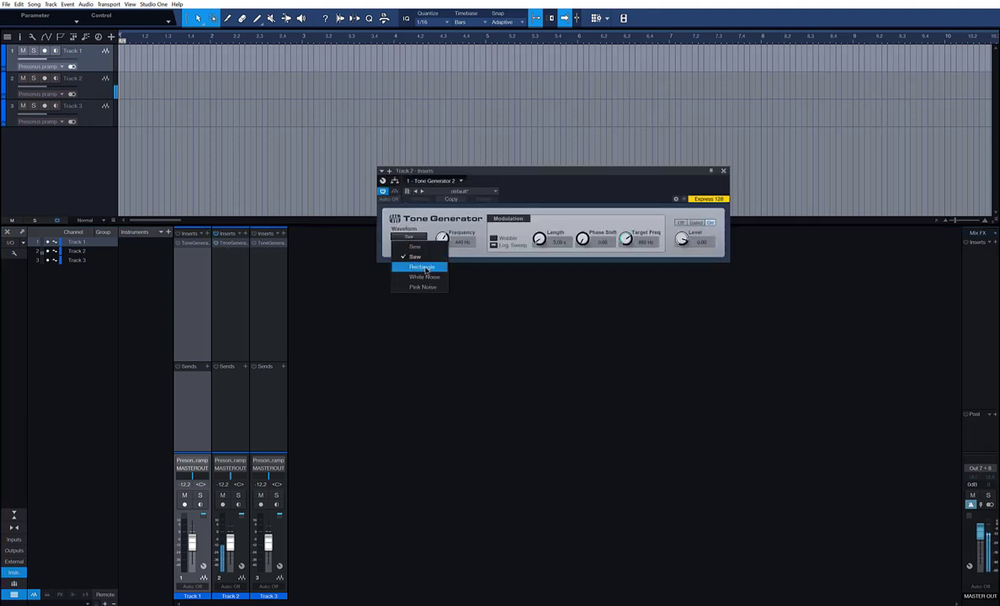
left_click(421, 264)
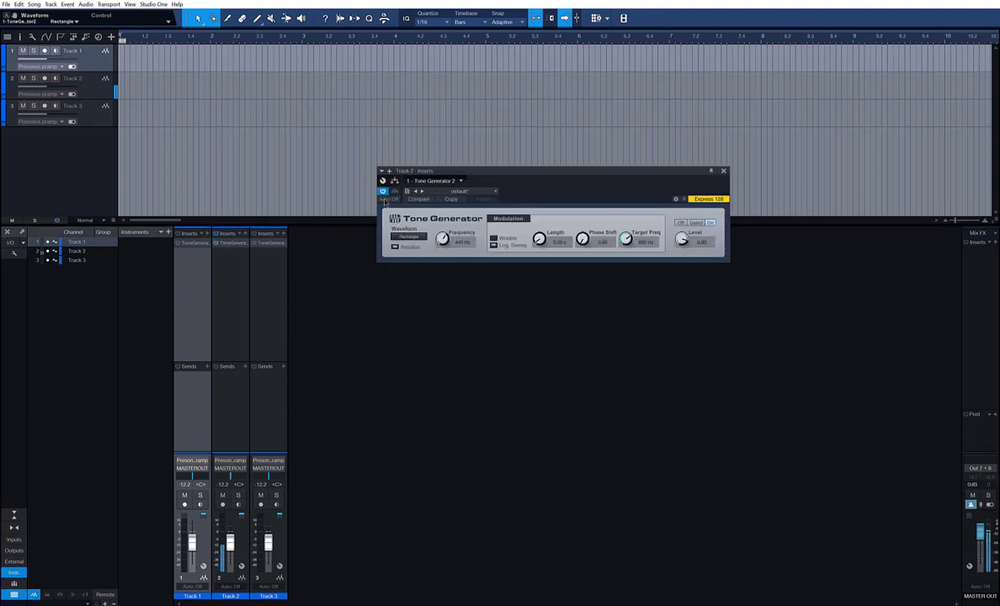
key("Escape")
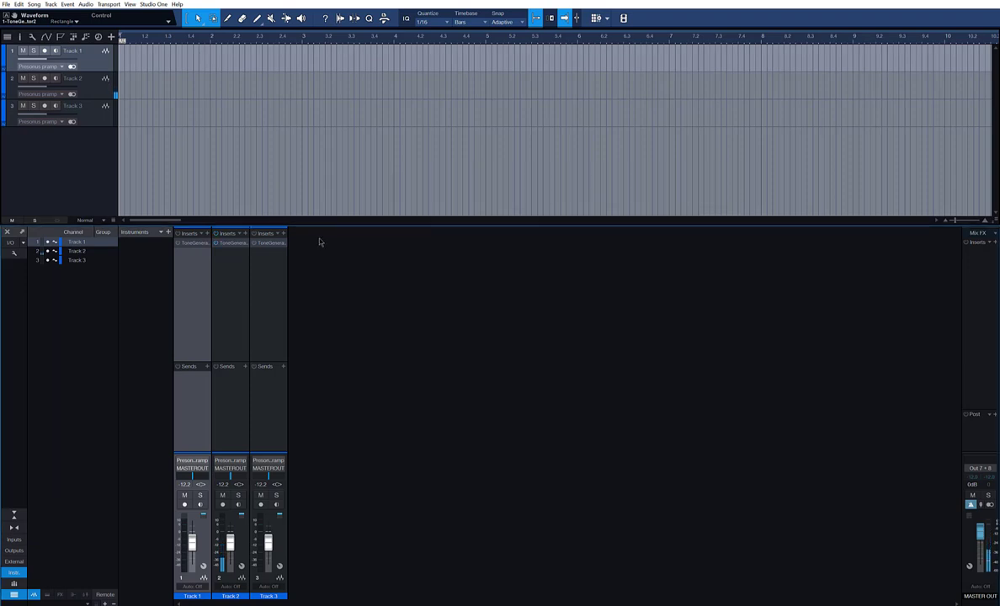
Set the waveform of Track 3's Tone Generator to Sine, sound it briefly, and close the plug-in window.
left_click(270, 243)
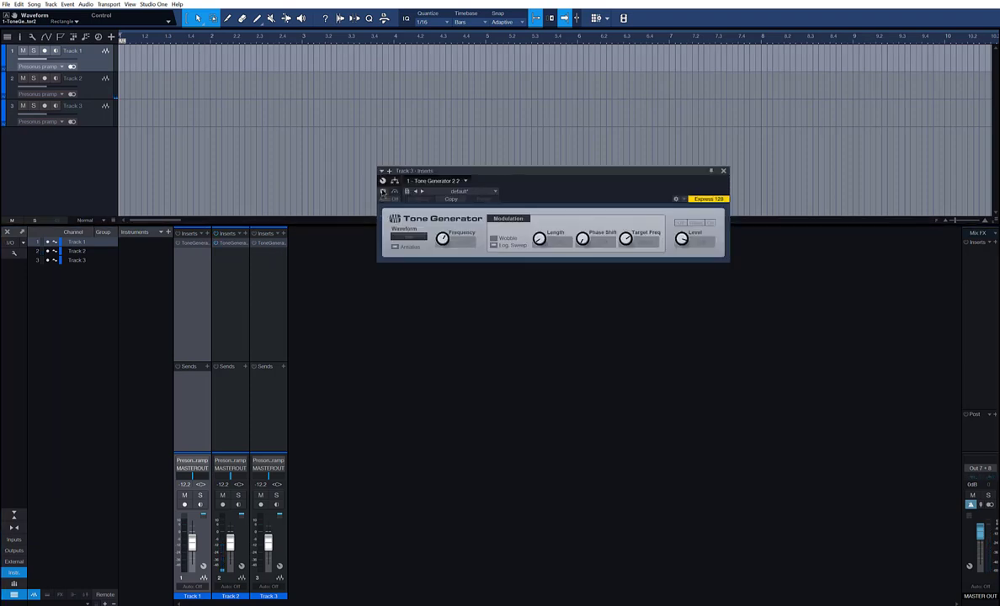
left_click(401, 237)
left_click(408, 249)
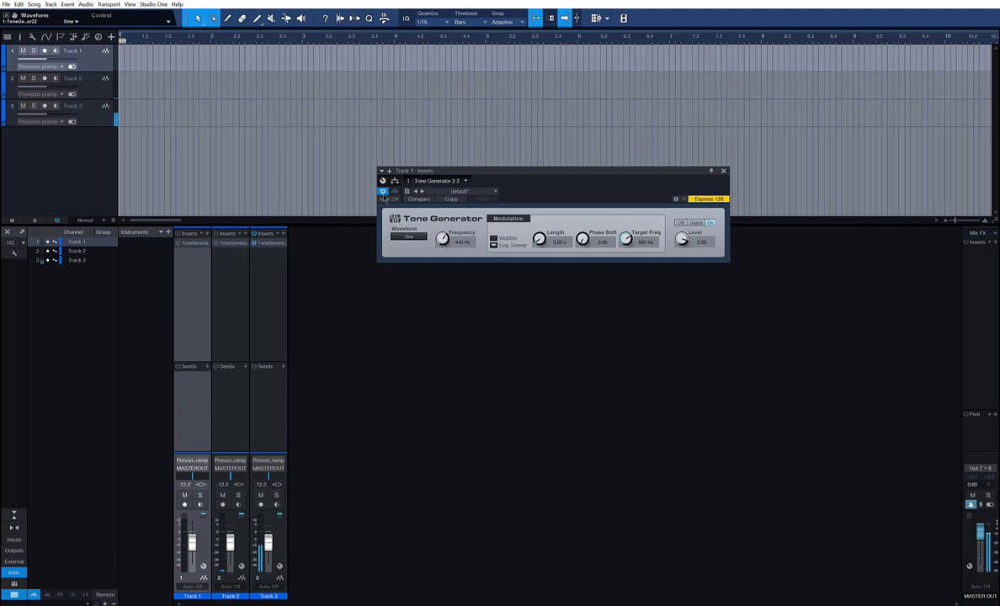
key("Escape")
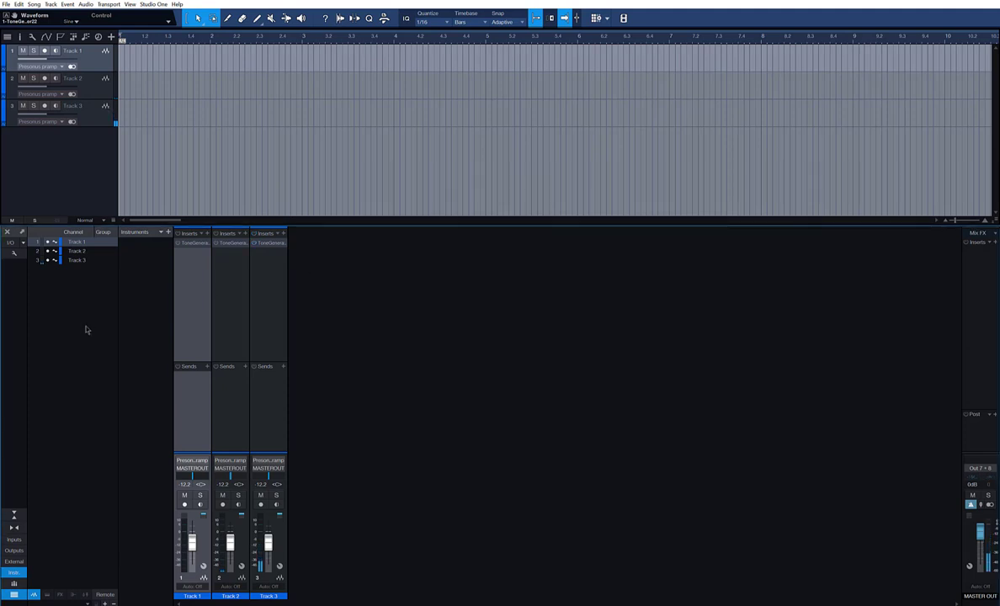
Add a bus channel to the console and name it "Lead snth".
left_click(272, 279)
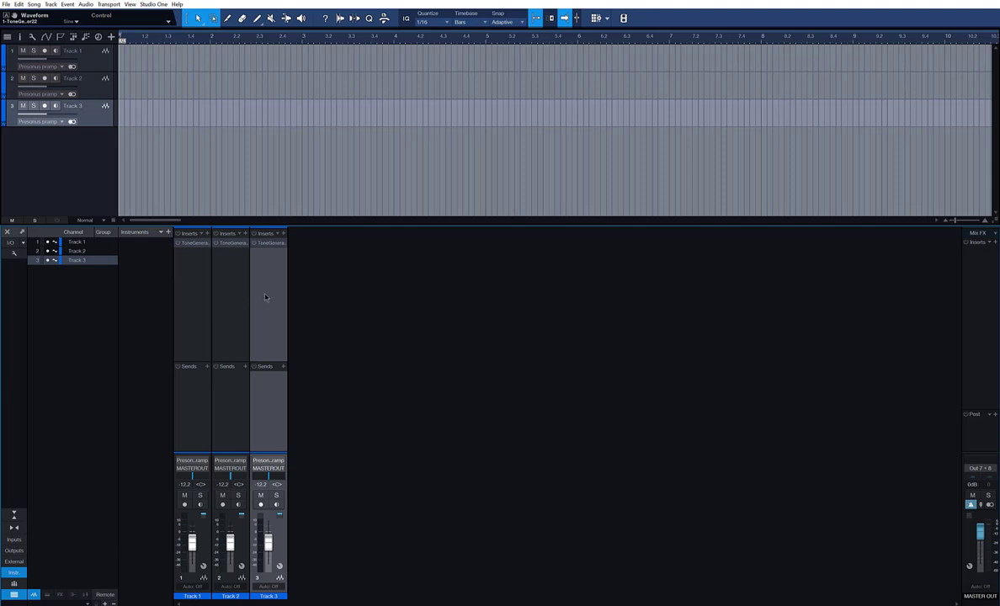
right_click(432, 288)
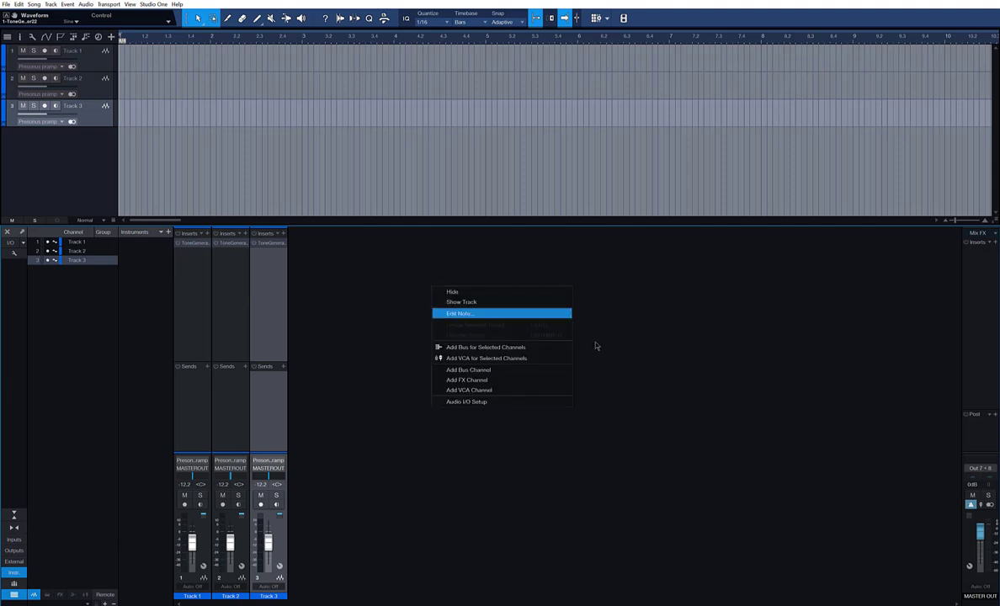
left_click(456, 369)
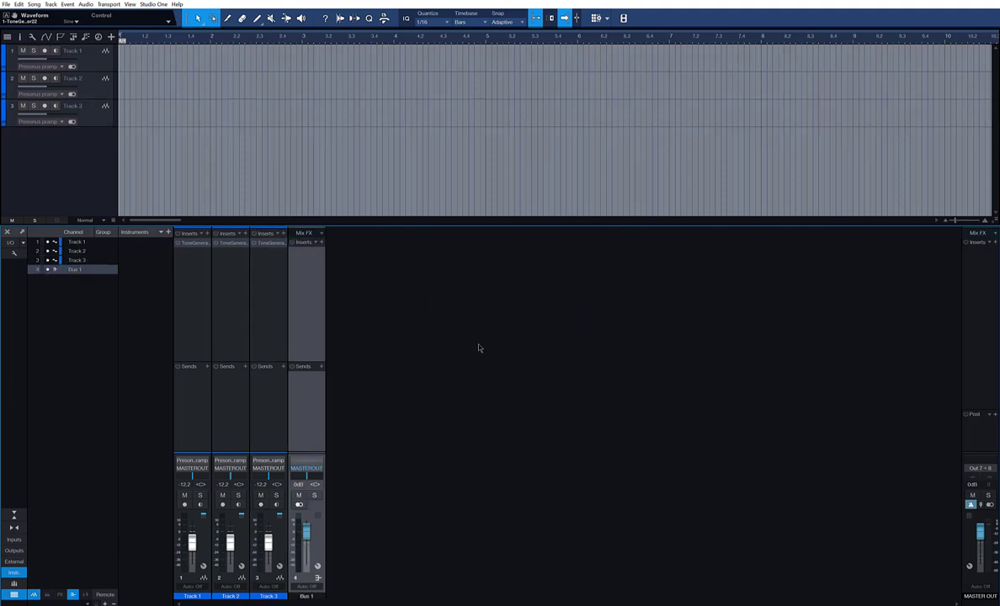
double_click(307, 596)
type("Lead synth")
key("Return")
Route the outputs of Tracks 1, 2 and 3 together to the Lead snth bus.
left_click(276, 283)
left_click(199, 309, "shift")
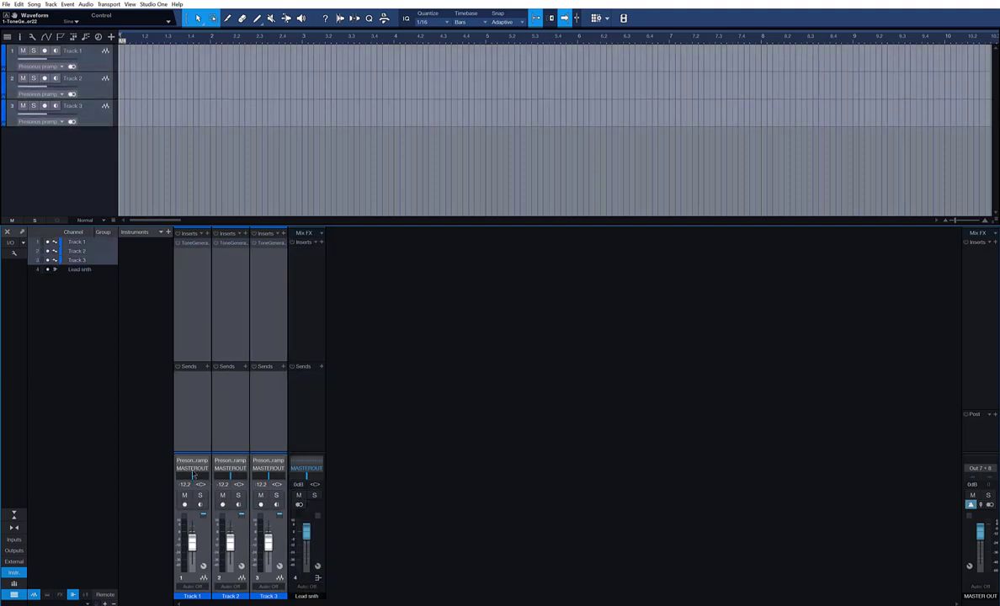
left_click(192, 468)
left_click(206, 578)
Sound all three tone generators and lower the Lead snth bus volume to about -8.7 dB.
left_click(177, 243)
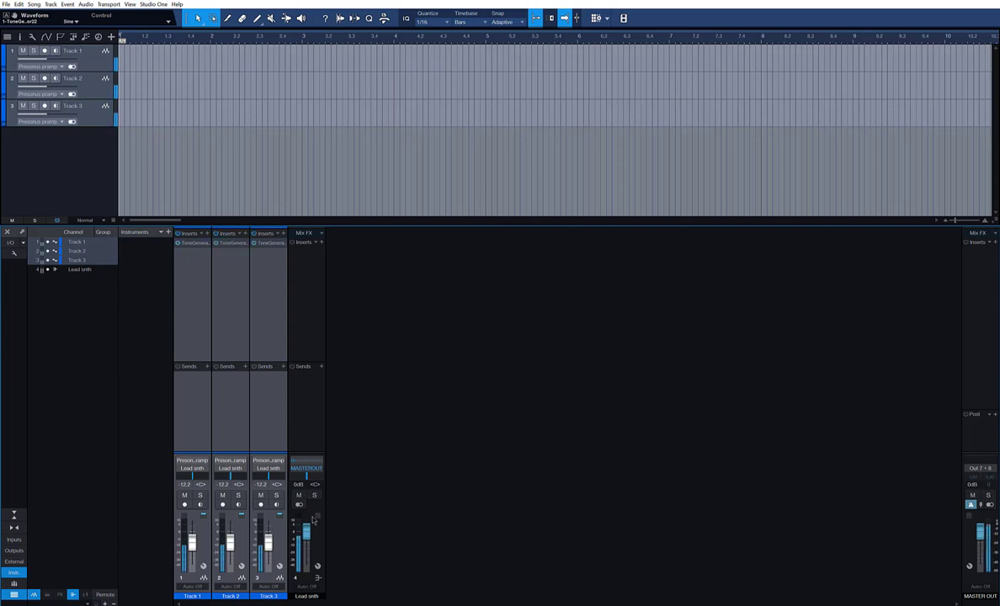
left_click_drag(306, 530, 311, 548)
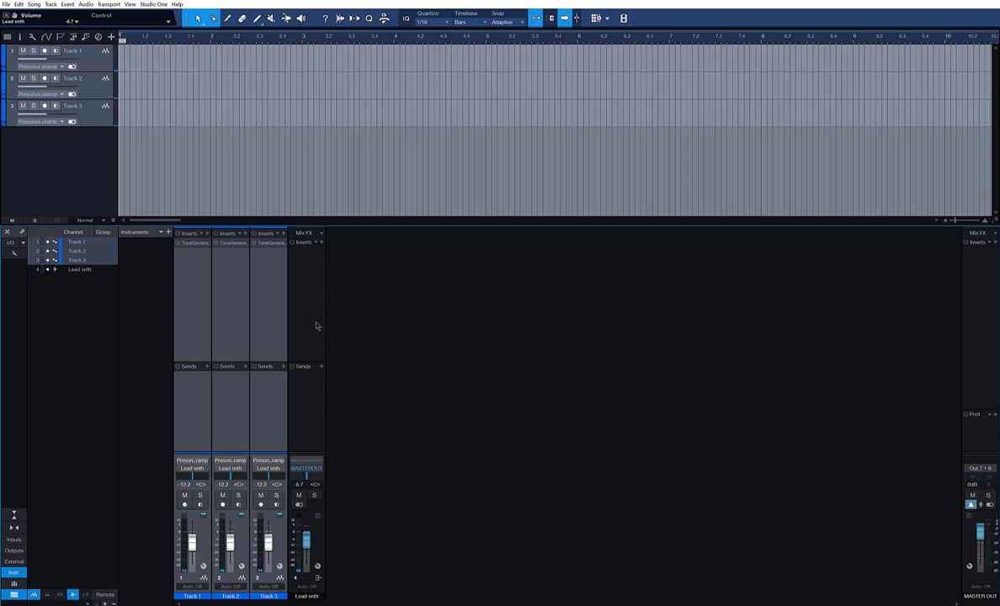
left_click(308, 234)
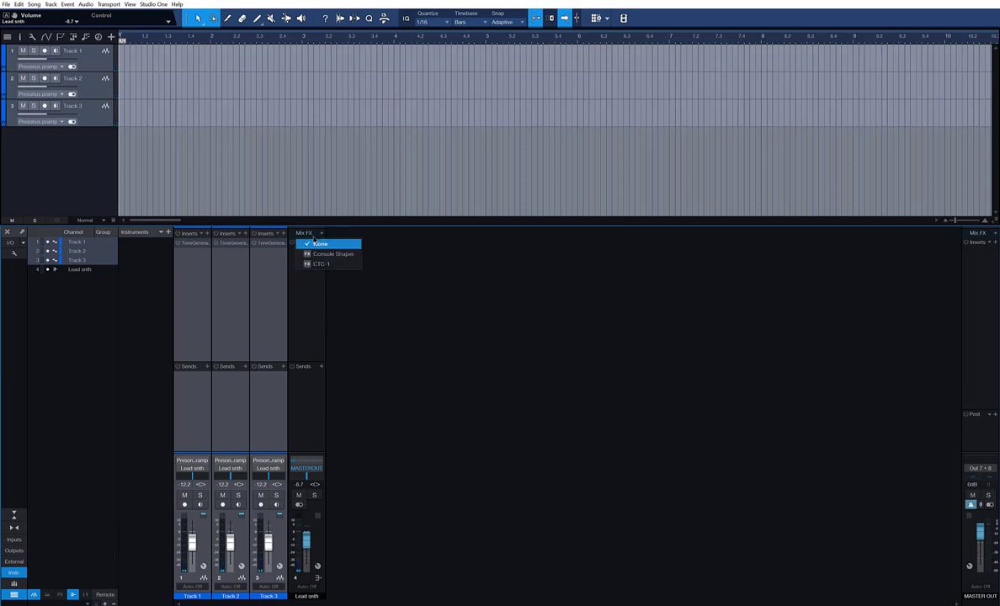
left_click(393, 236)
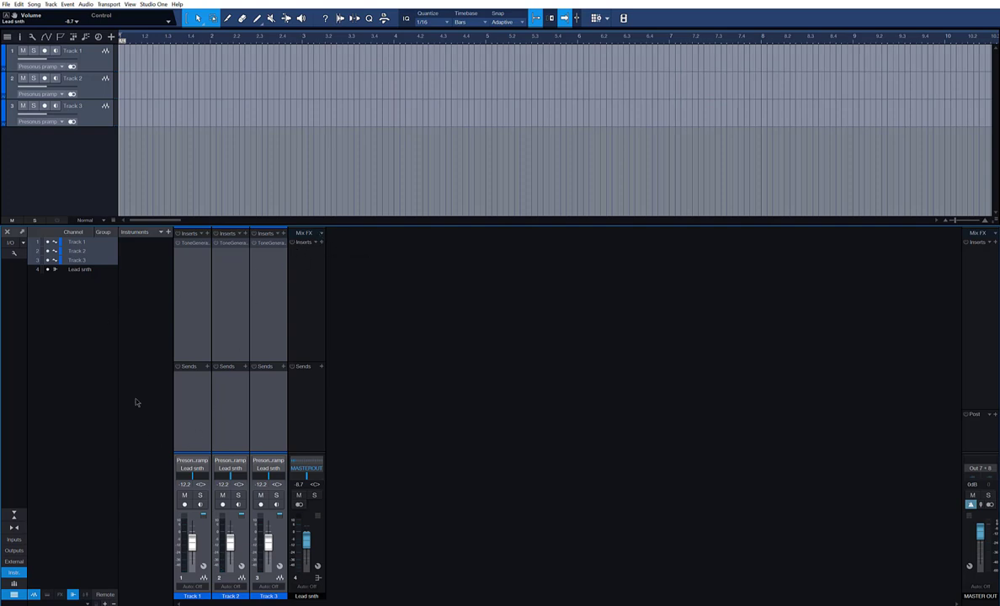
left_click(269, 278)
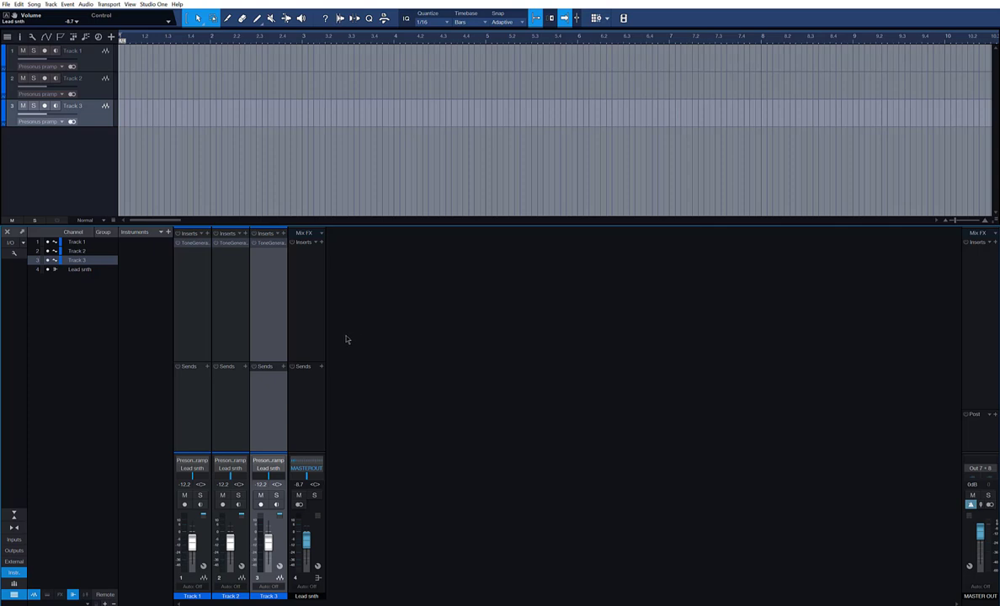
Insert ArtsAcousticReverb on Track 1 after the Tone Generator and move the plug-in window clear of the mixer channels.
left_click(186, 313)
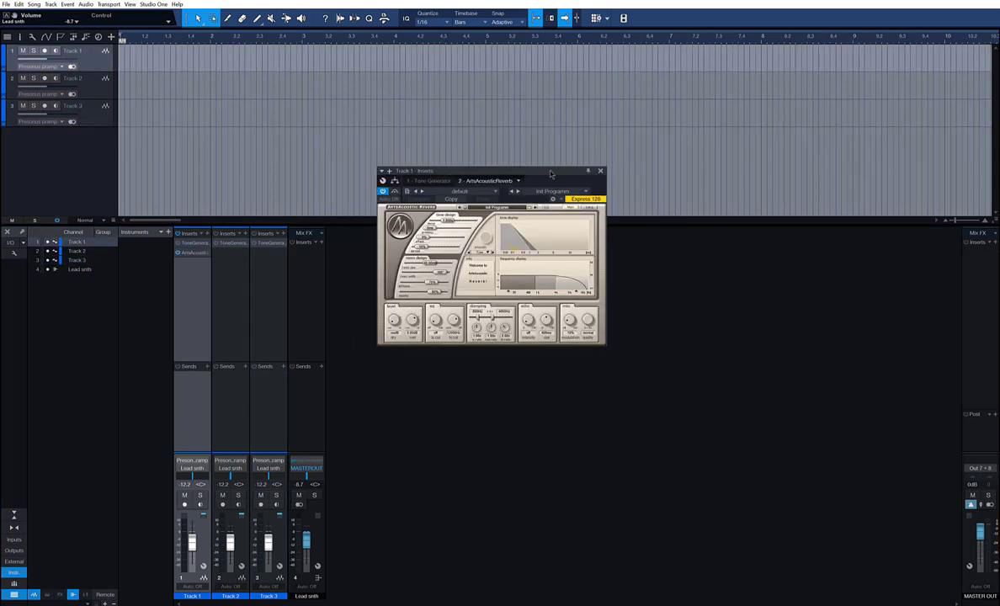
left_click_drag(551, 173, 531, 134)
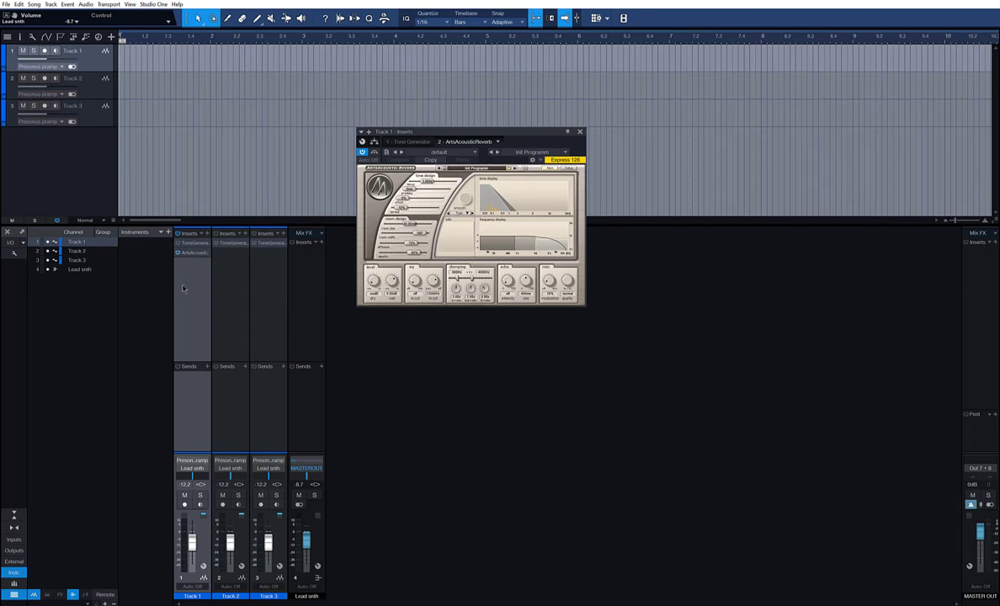
Select all three tracks and sound their tone generators briefly to hear the mix with reverb only on Track 1.
left_click(268, 287, "shift")
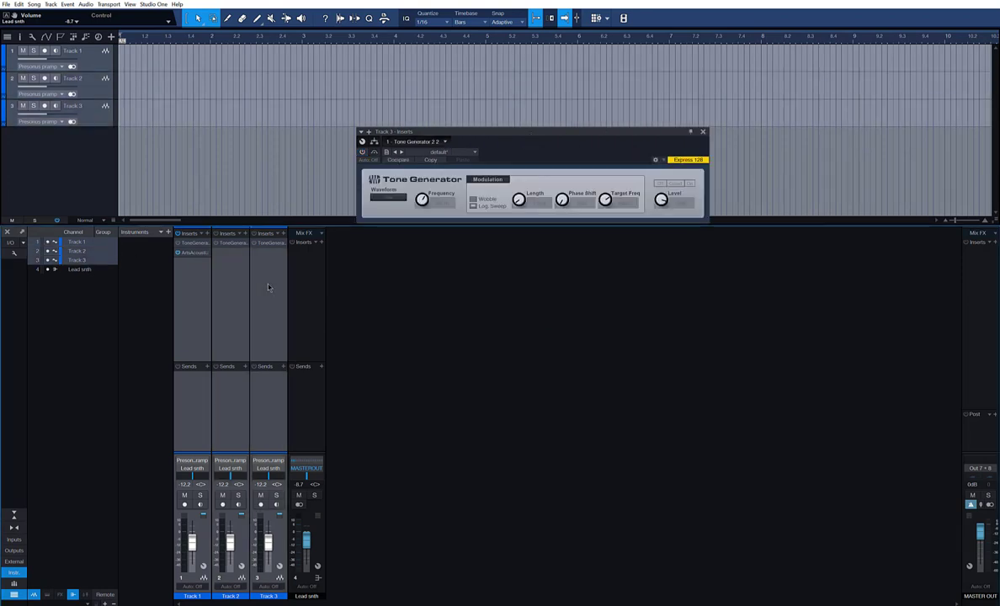
left_click(178, 243)
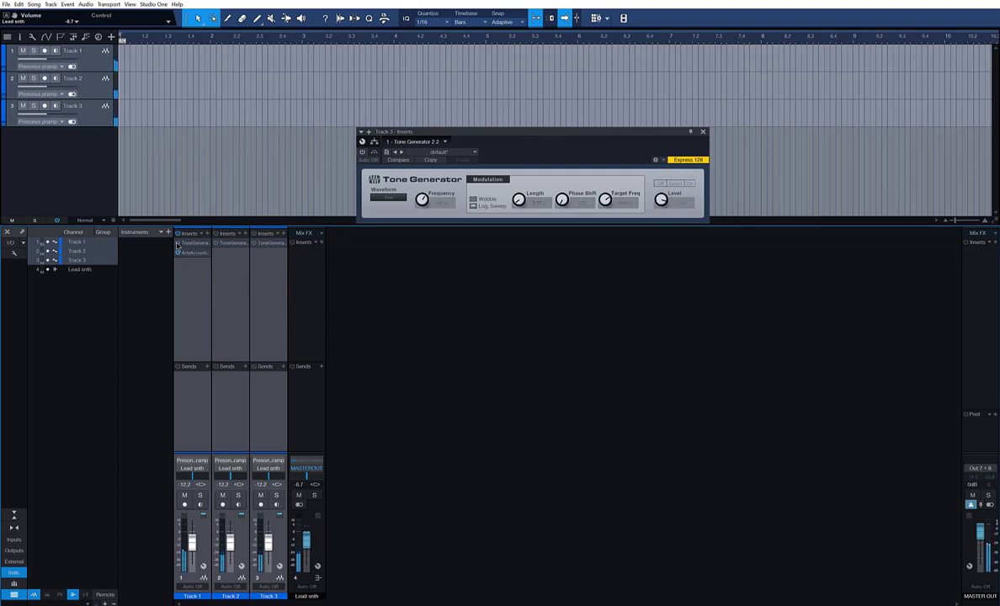
left_click(177, 243)
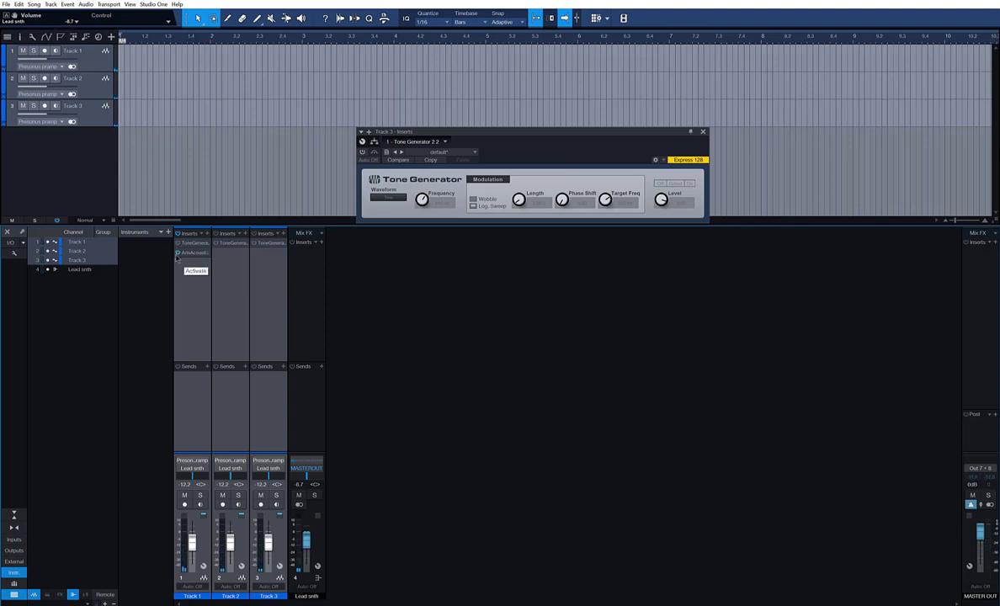
Solo Track 1 and, while sounding its tone, raise the reverb's dry level and set its wet level to about -11.37 dB.
left_click(178, 253)
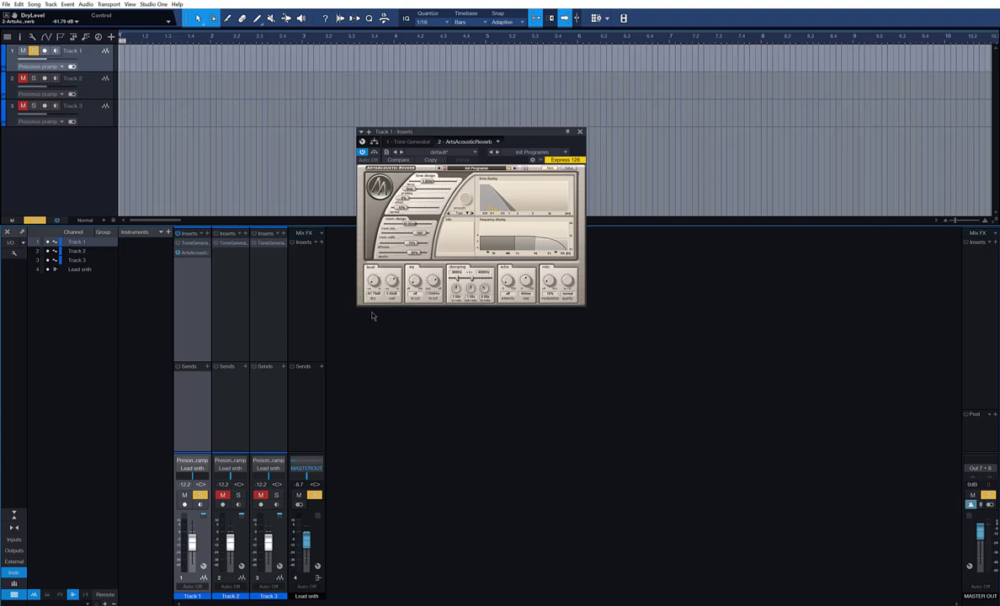
left_click(178, 243)
left_click_drag(373, 280, 352, 218)
left_click_drag(391, 285, 394, 307)
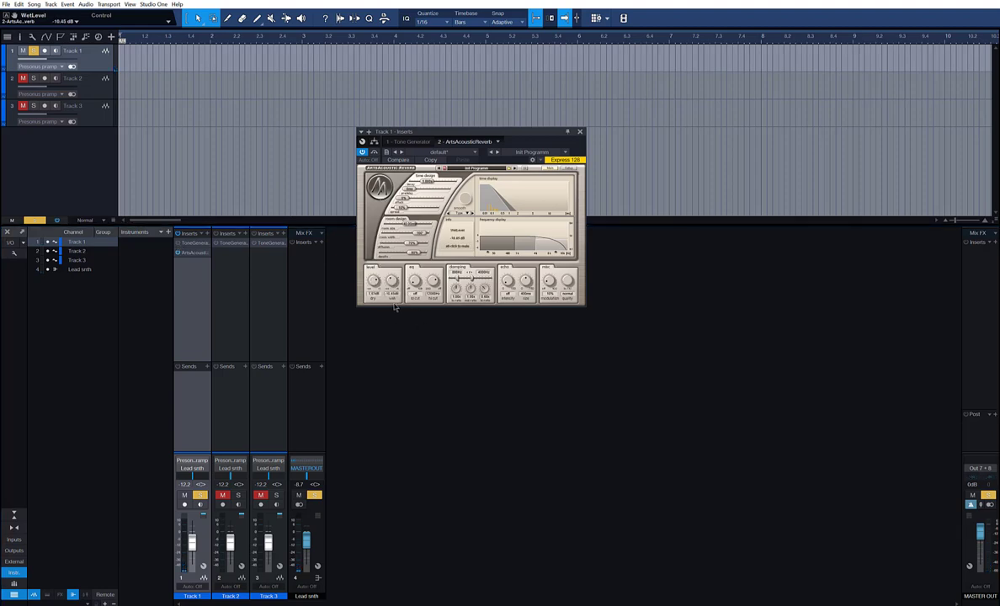
left_click(177, 249)
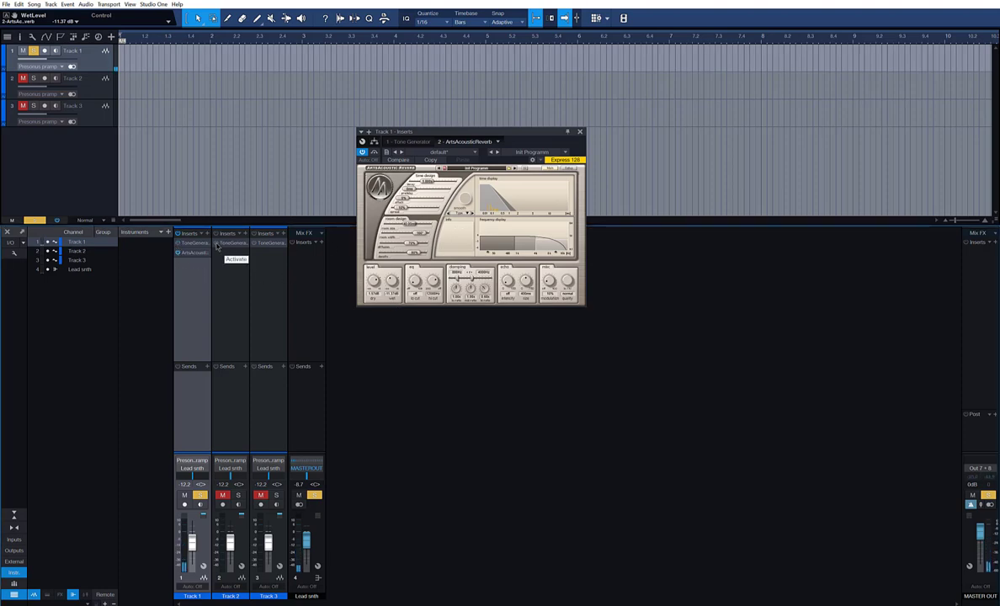
Solo Tracks 2 and 3 as well and copy Track 1's ArtsAcousticReverb insert onto both of them.
left_click(238, 495)
left_click(276, 494)
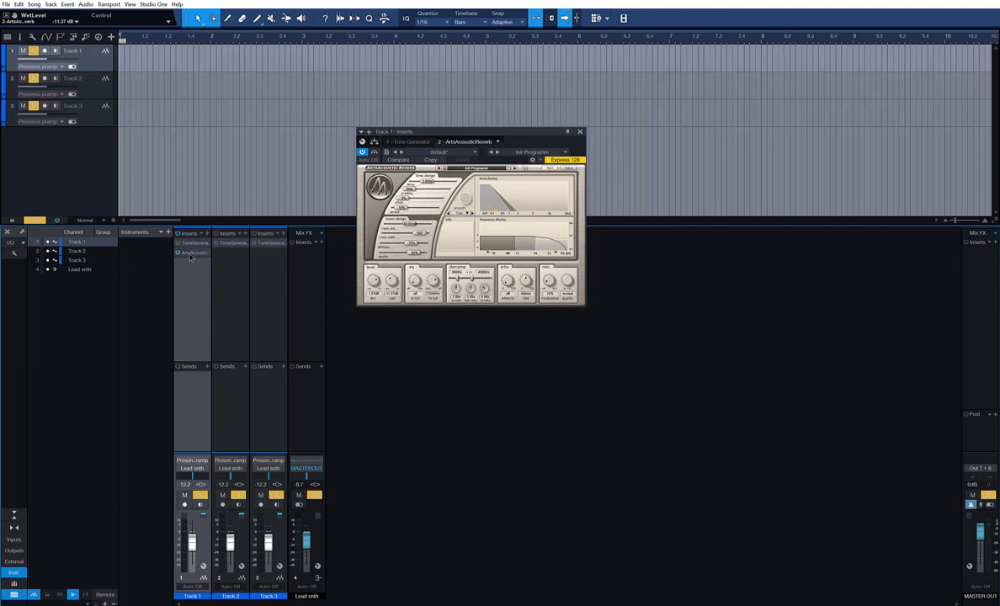
left_click_drag(190, 254, 283, 254)
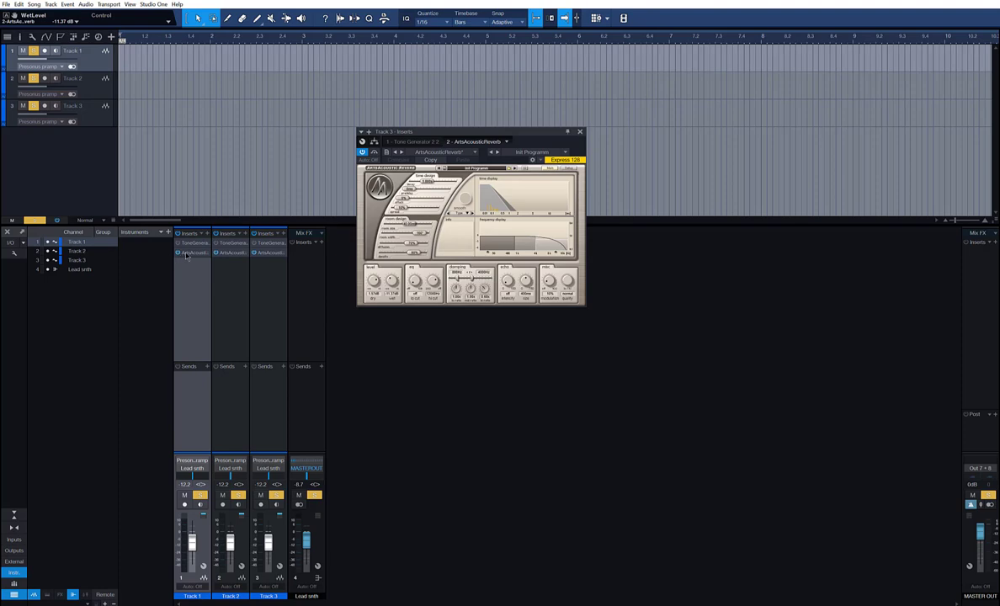
left_click_drag(187, 258, 234, 256)
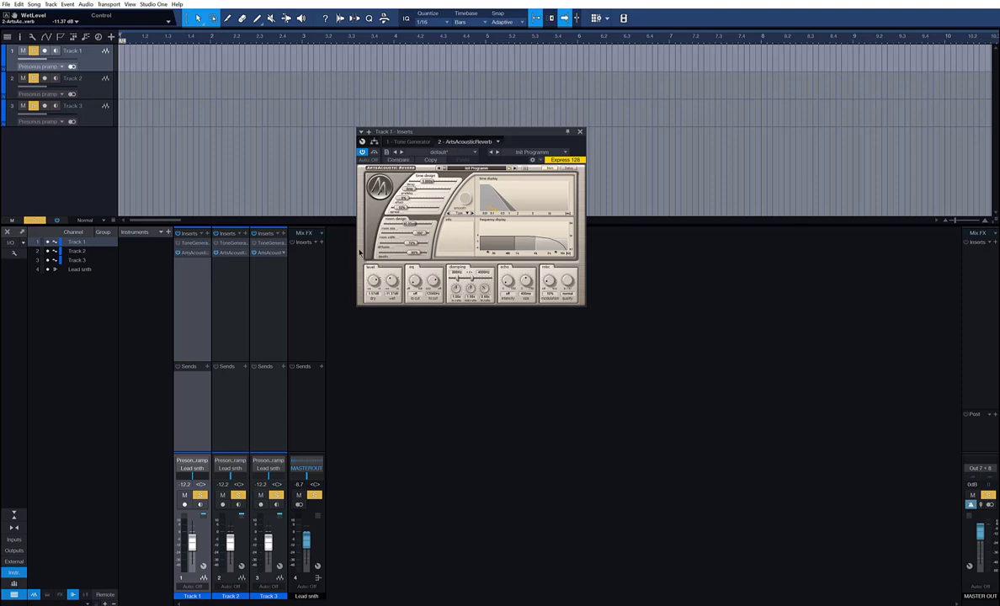
Close the Track 3 plug-in window, add an FX channel to the mixer, and copy Track 3's ArtsAcousticReverb onto it.
left_click(262, 255)
left_click(579, 132)
right_click(393, 300)
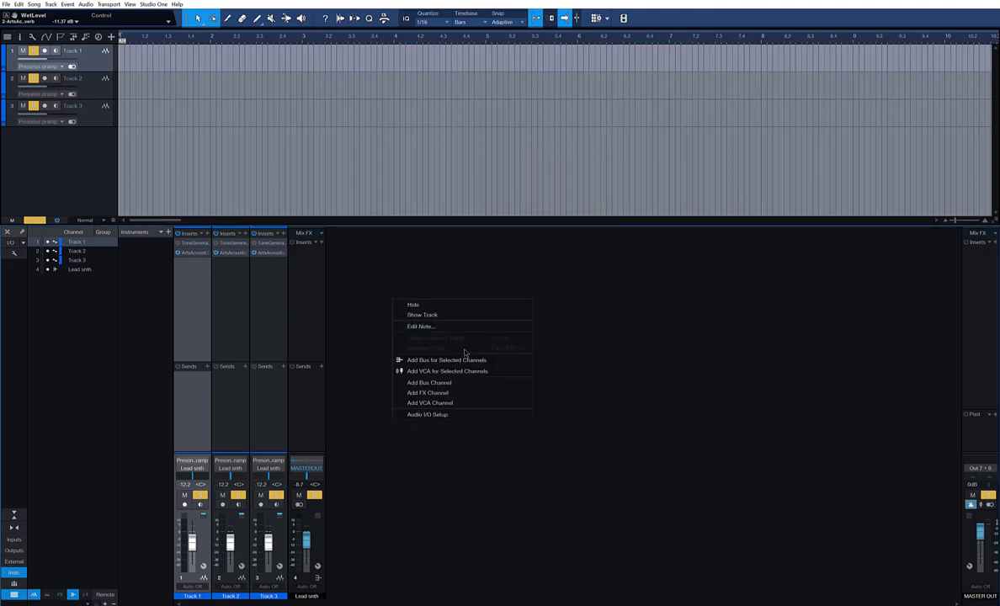
left_click(452, 392)
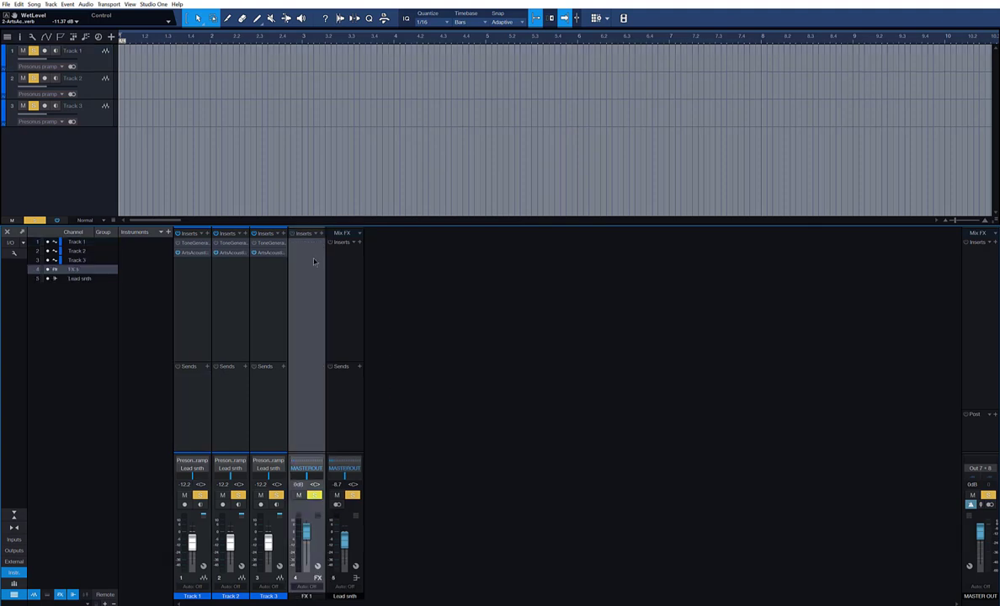
left_click_drag(271, 253, 308, 252)
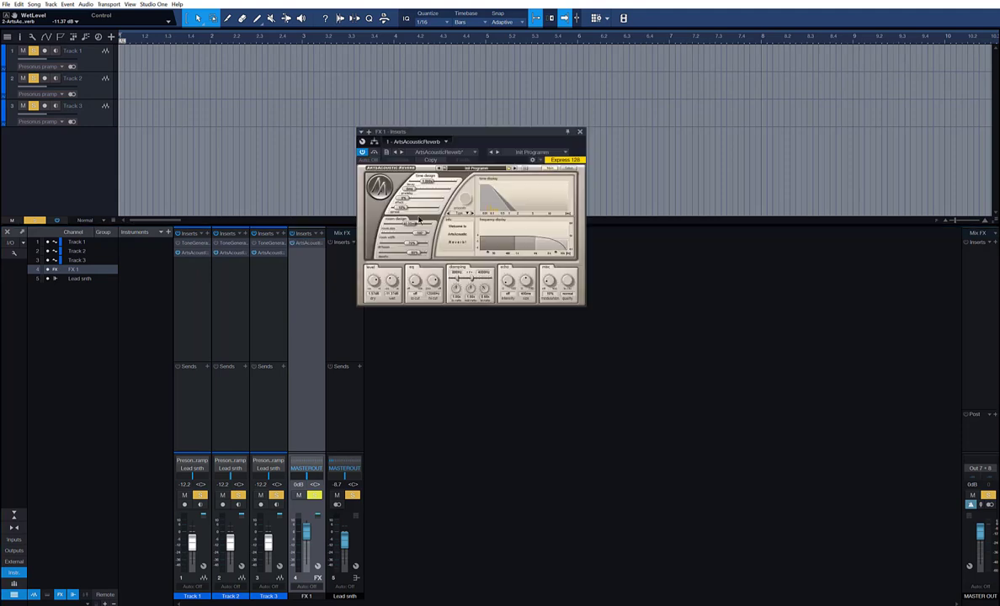
Remove the ArtsAcousticReverb insert from Tracks 3, 2 and 1.
right_click(271, 254)
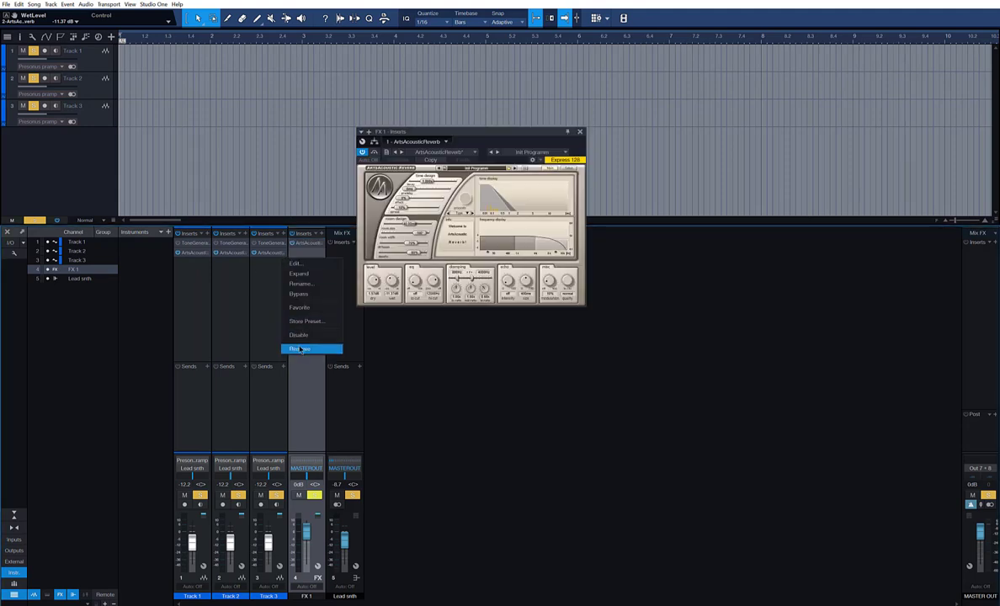
left_click(290, 346)
right_click(231, 252)
left_click(246, 346)
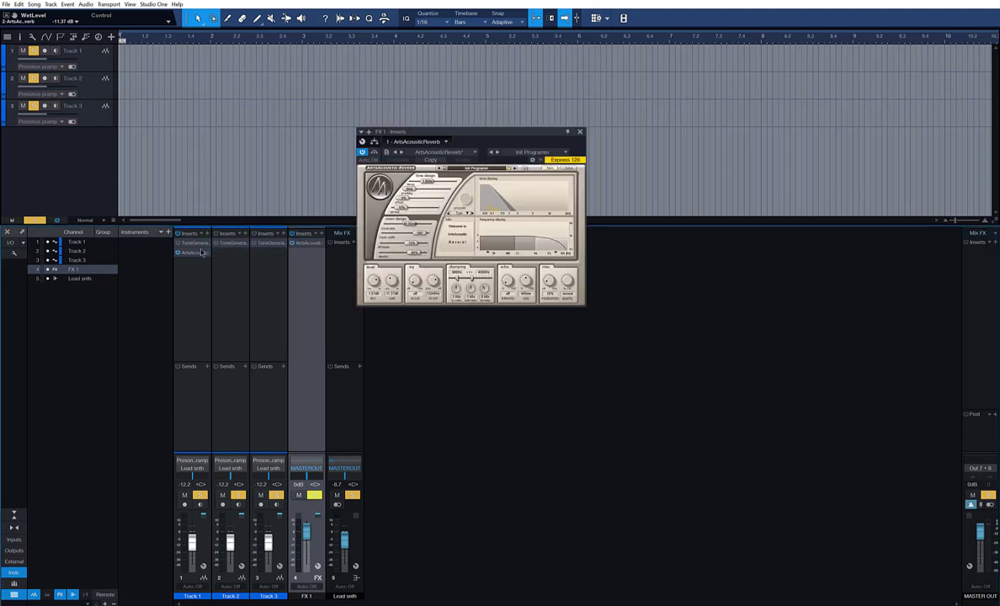
right_click(194, 252)
left_click(223, 348)
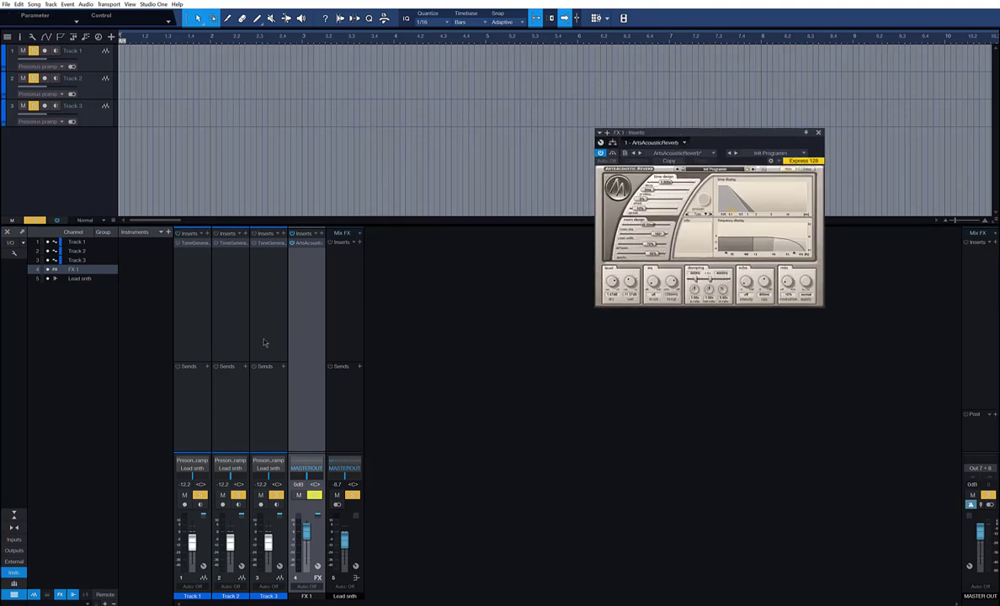
Select all three tracks and add a send to FX 1 on each of them.
left_click(239, 305)
left_click(185, 368, "shift")
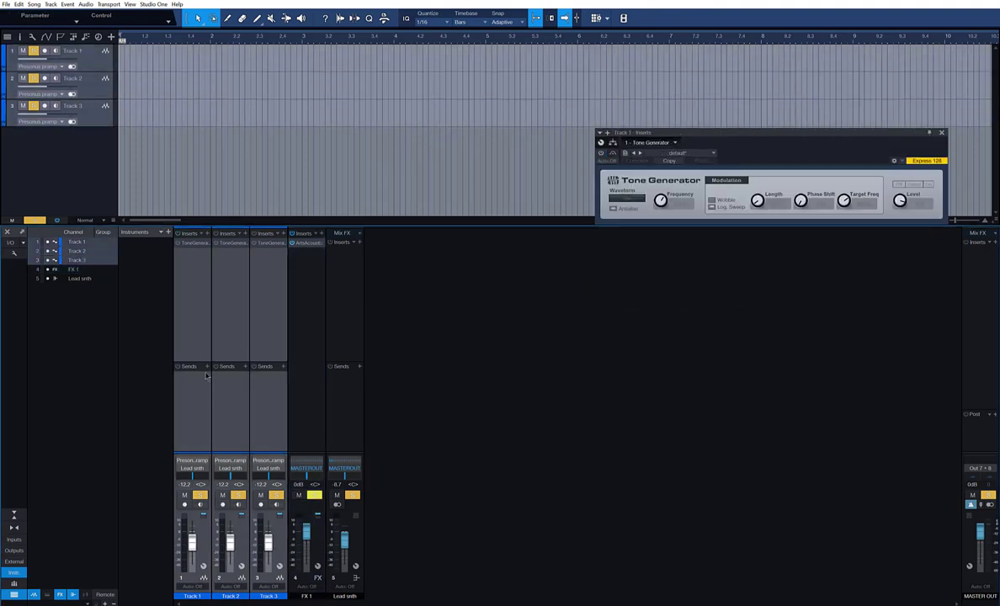
left_click(206, 367)
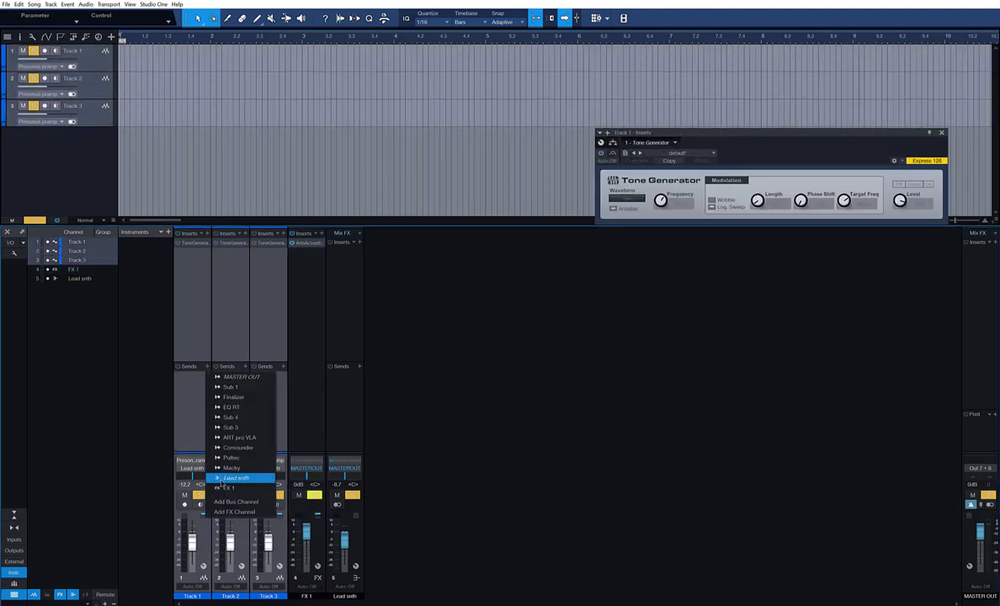
left_click(224, 487)
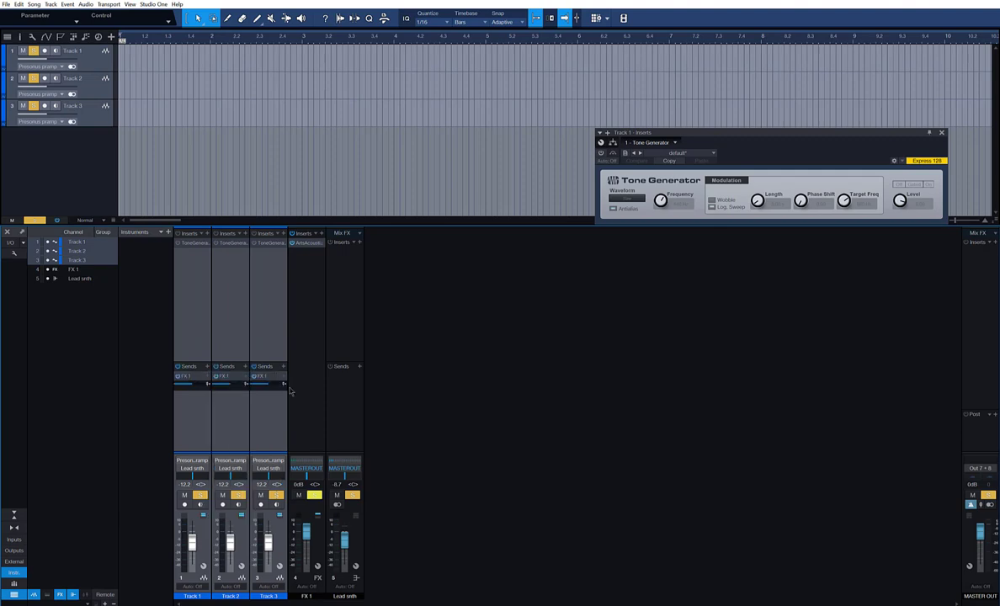
Sound the tones through the FX 1 sends and rename the shared bus Lead synth, selecting the FX and track channels to review the routing.
left_click(178, 243)
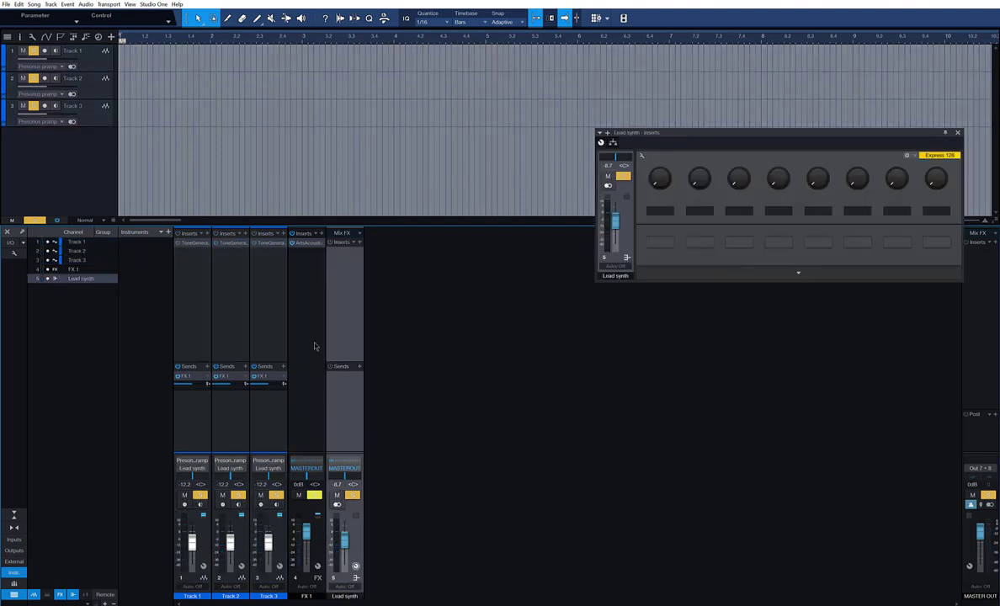
left_click(304, 352)
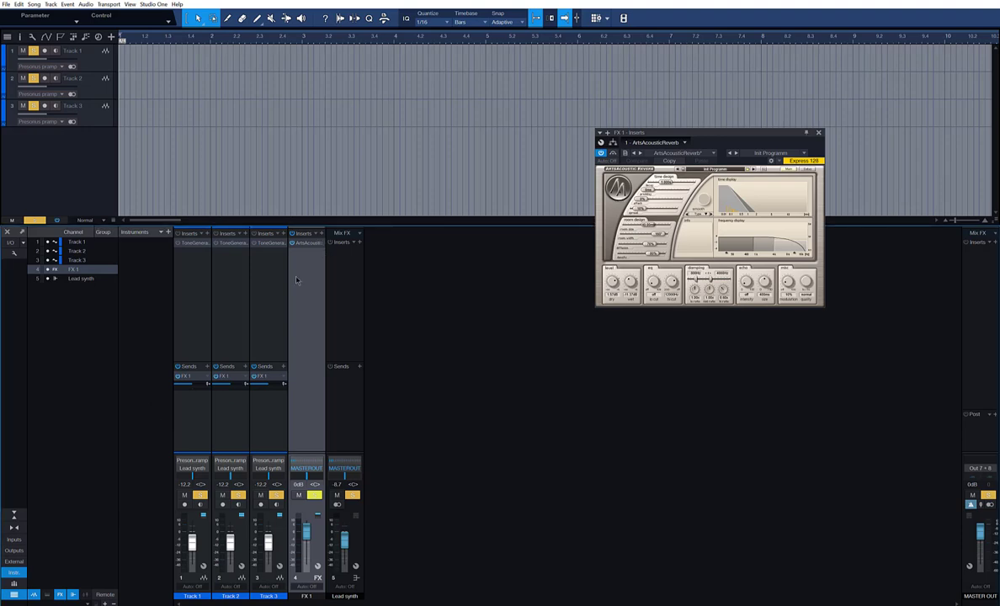
left_click(179, 280)
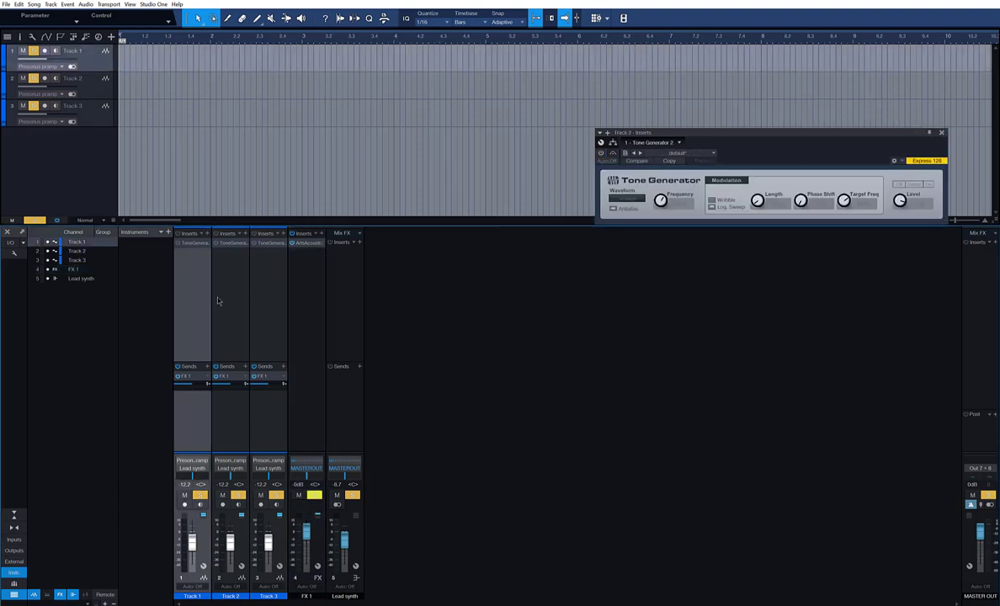
left_click(217, 301)
left_click(260, 292)
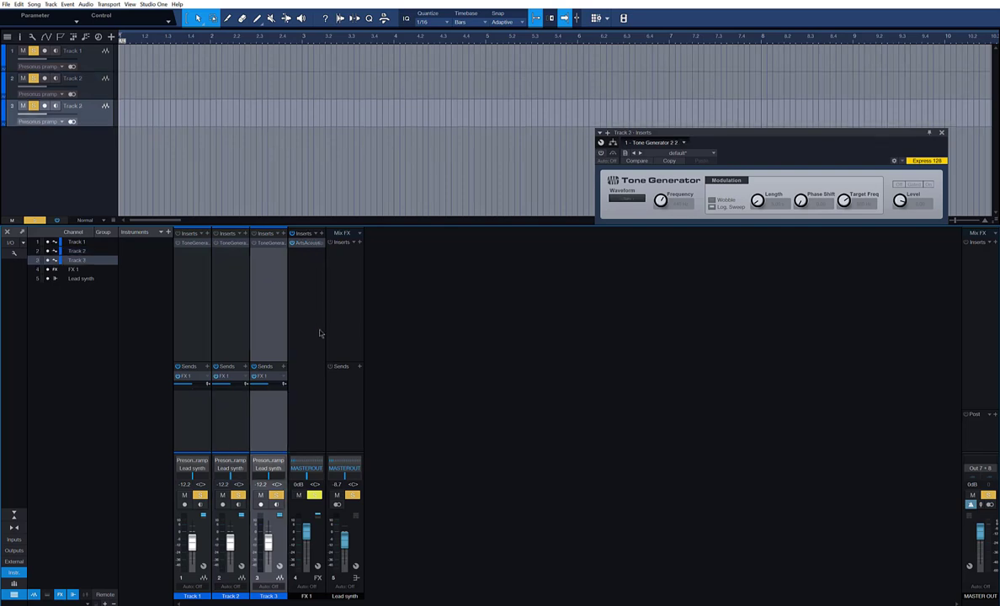
left_click(305, 279)
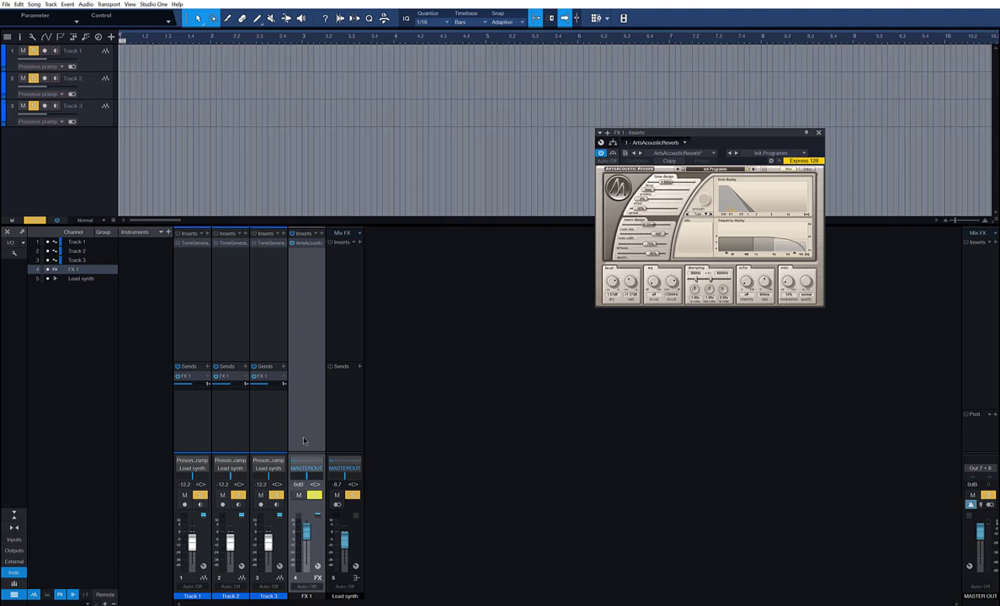
Select Tracks 1 to 3 together and remove their sends to FX 1.
left_click(269, 332)
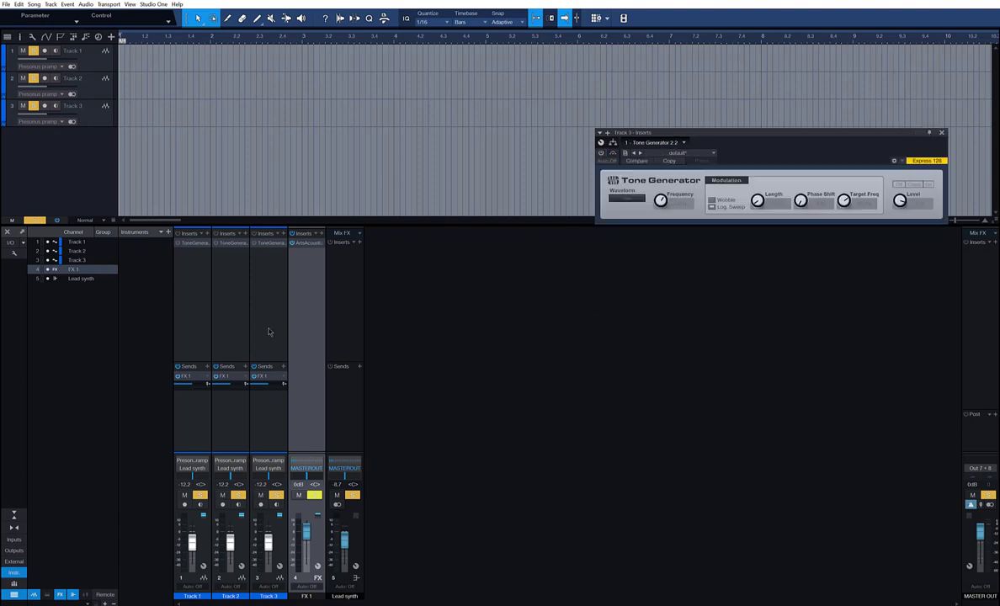
left_click(271, 379)
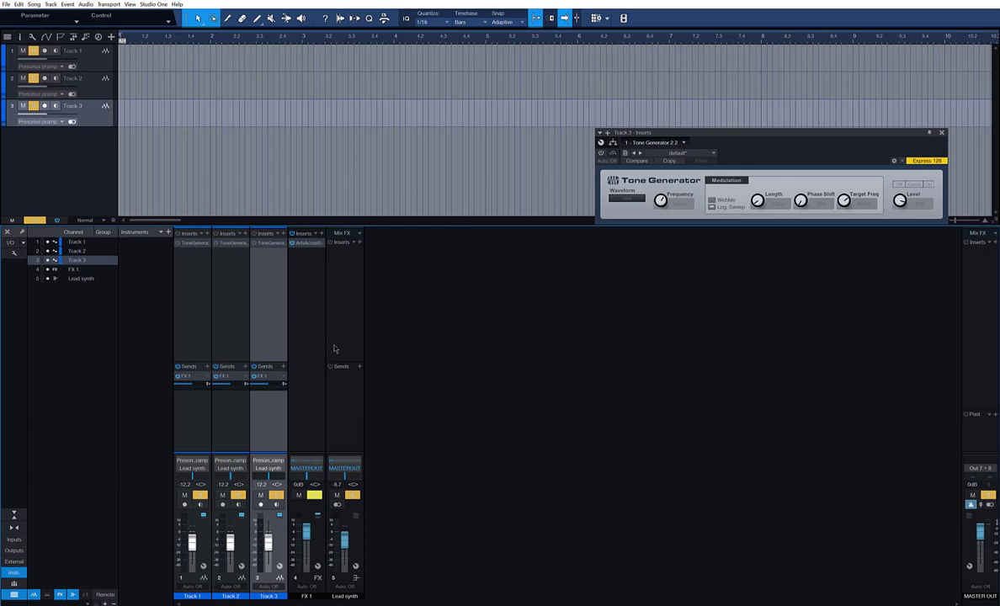
left_click(194, 346, "shift")
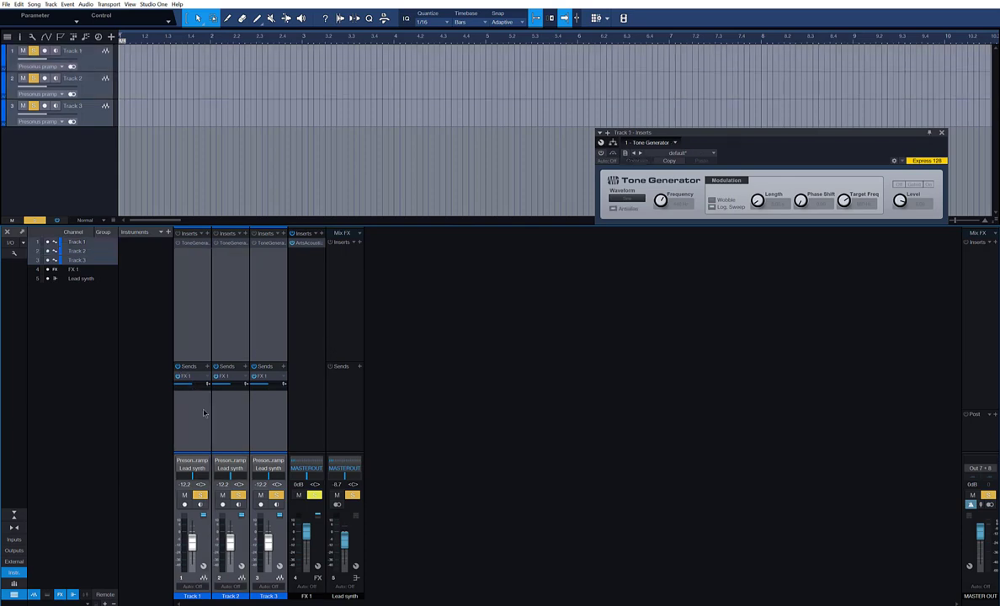
left_click(192, 375)
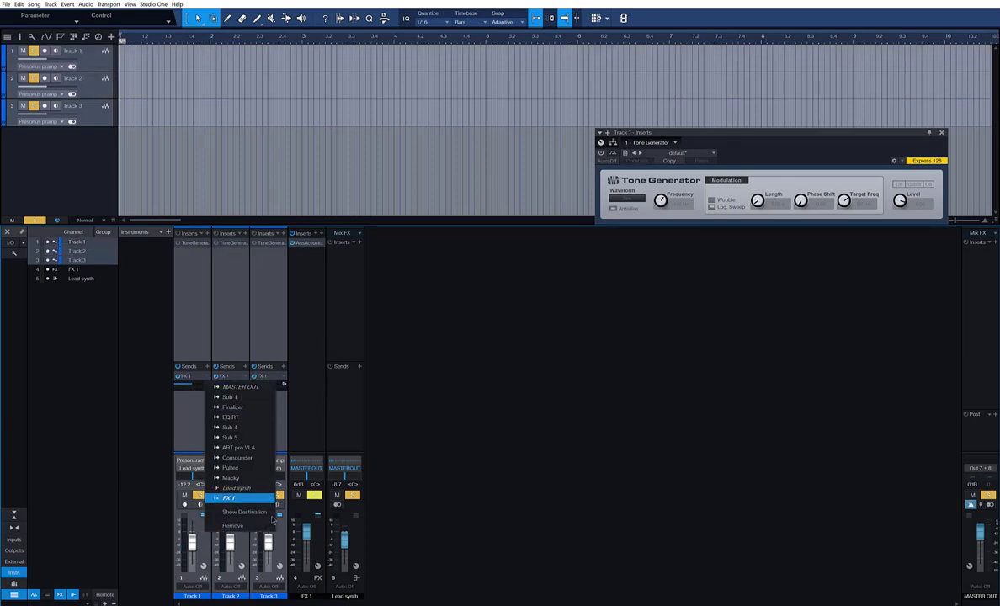
left_click(232, 525)
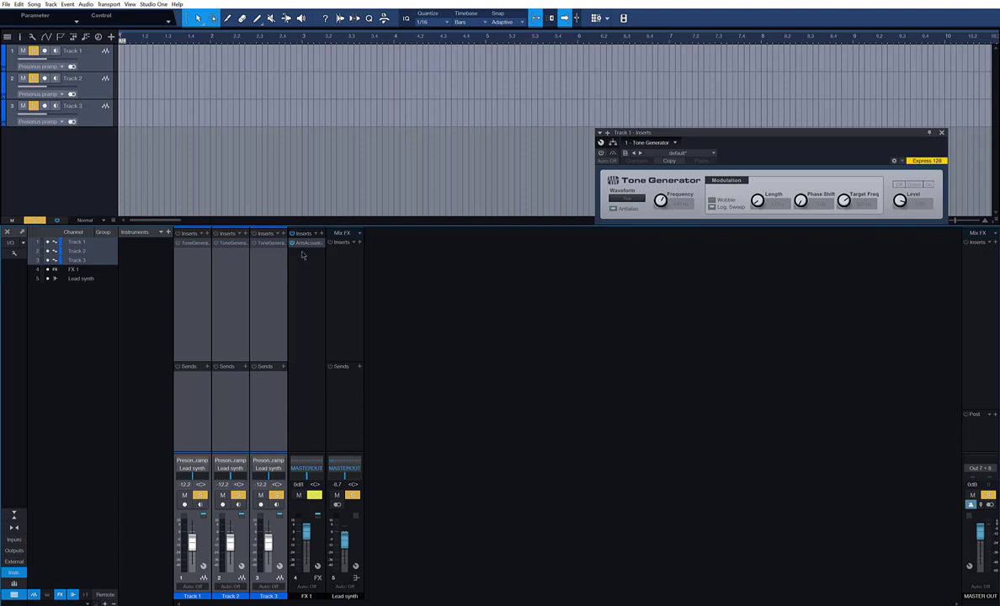
Add a send to FX 1 on the Lead synth bus.
left_click(328, 299)
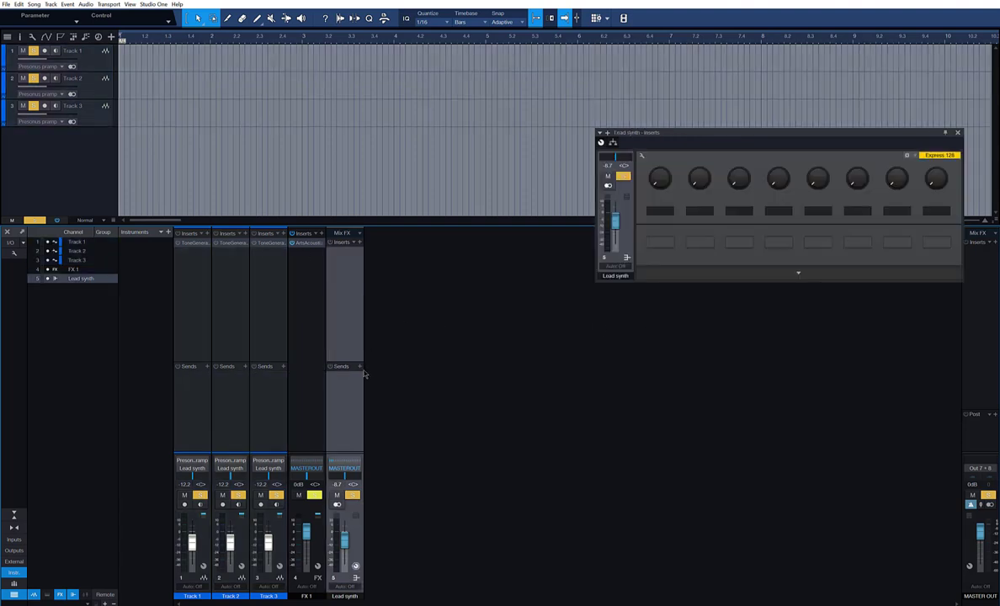
left_click(359, 366)
left_click(394, 477)
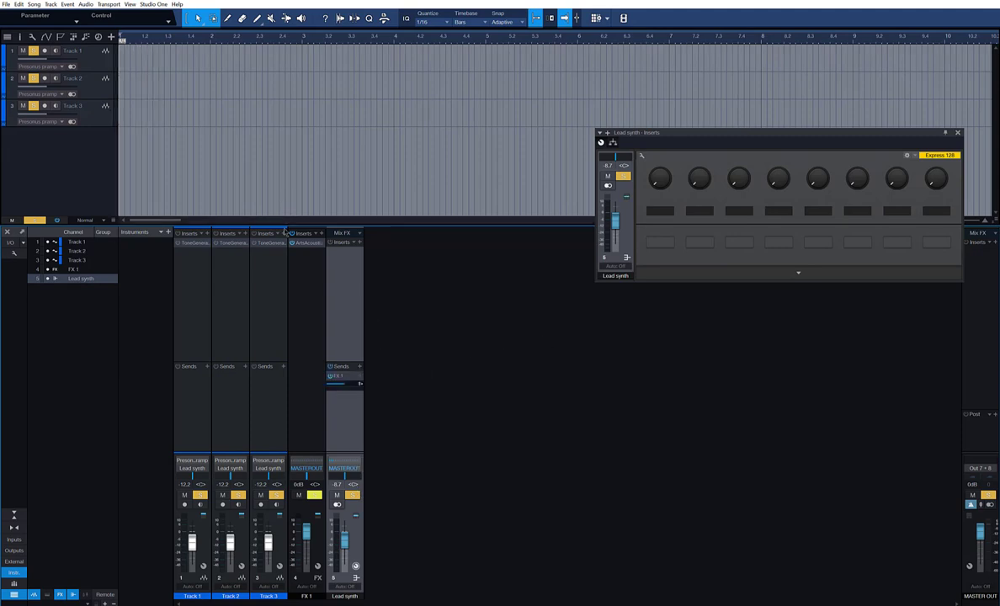
Sound all three tracks' tone generators through the Lead synth bus and set the FX 1 reverb's dry level to -oo dB.
left_click(285, 292)
left_click(187, 284, "shift")
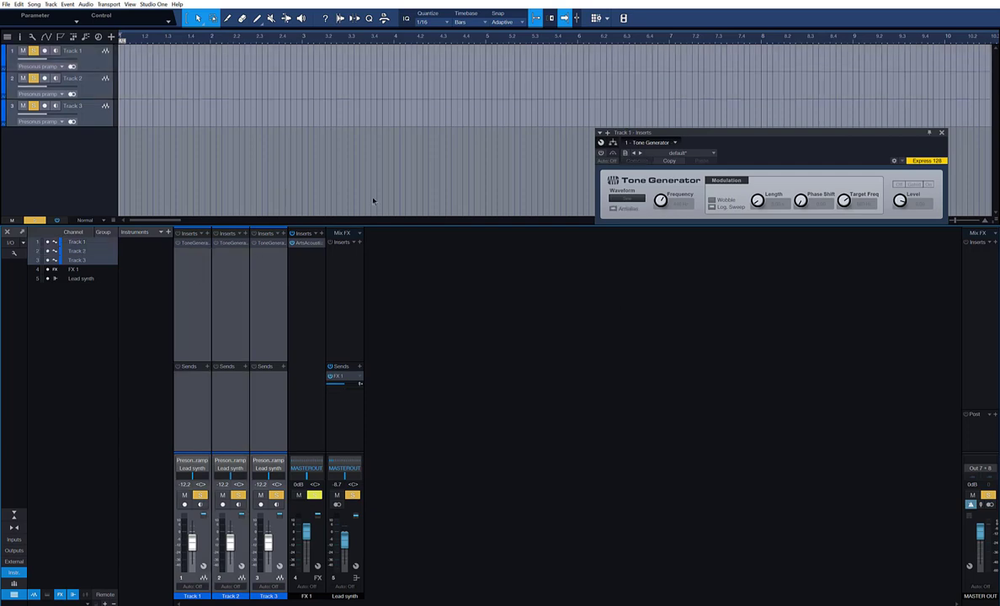
left_click(177, 242)
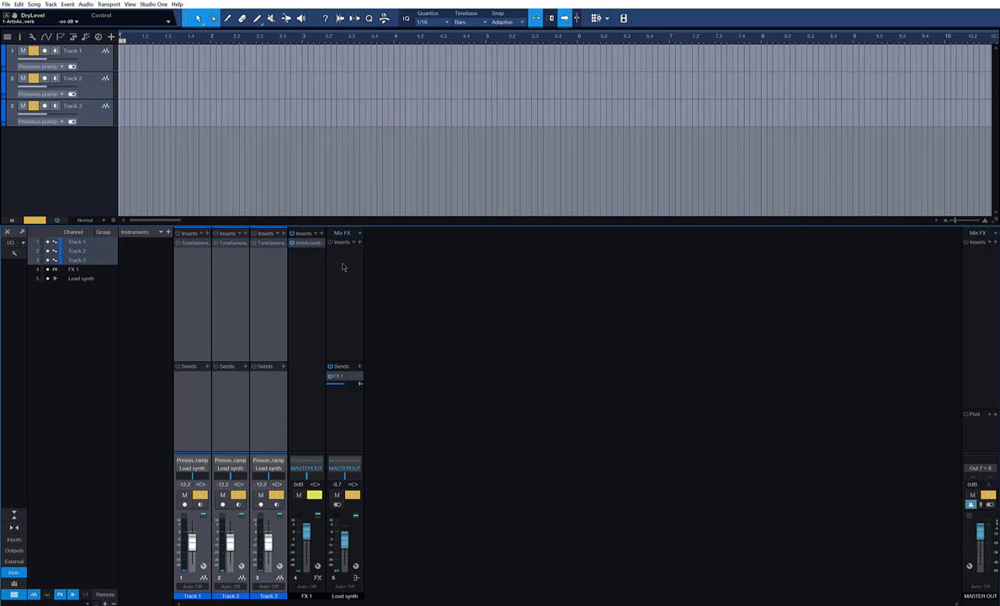
left_click(357, 292)
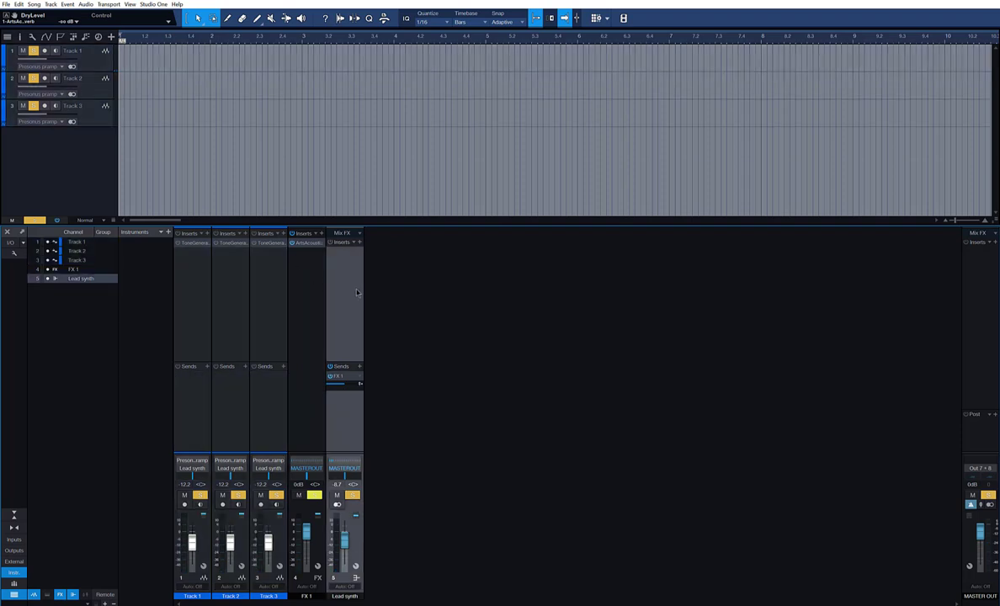